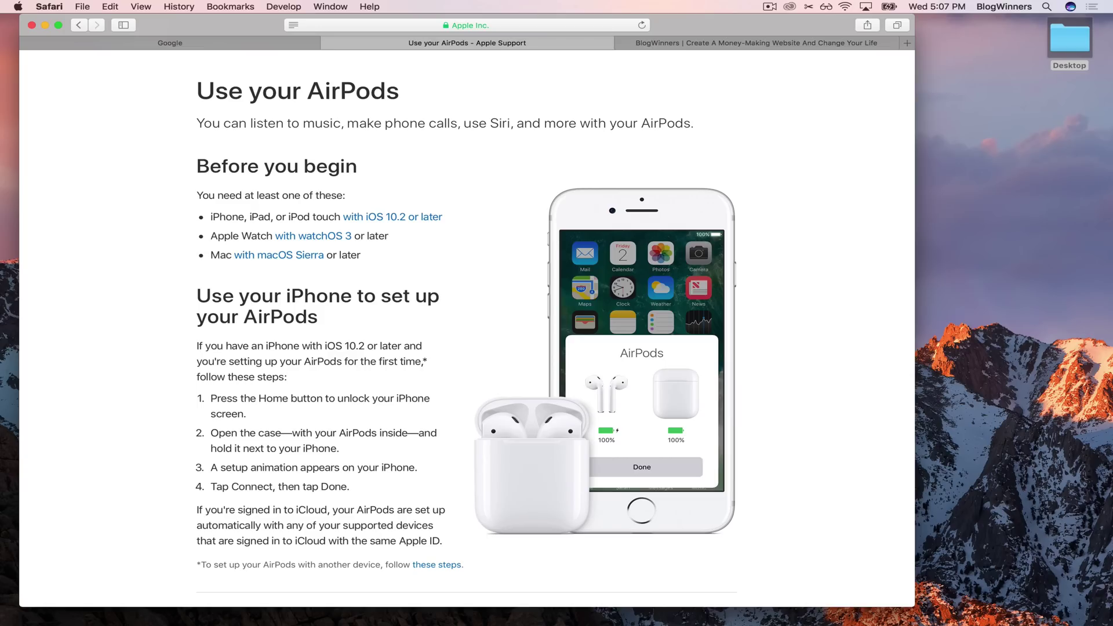
# - Scroll the support page to the 'Listen with your AirPods' section showing 'On your Mac'
pyautogui.scroll(-10, 467, 325)
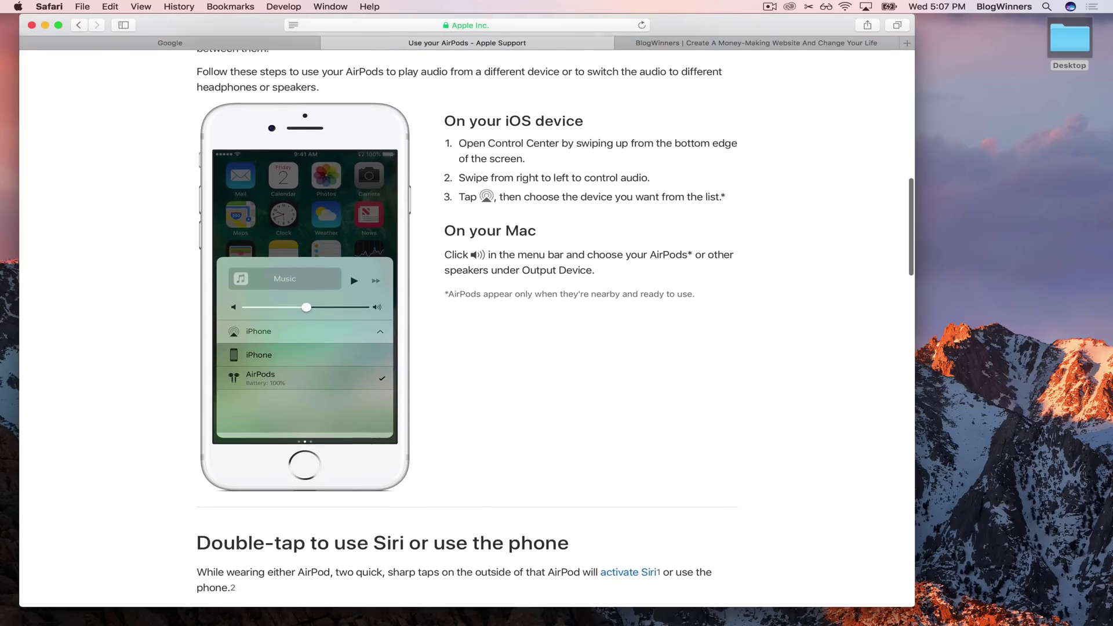
pyautogui.scroll(5, 466, 324)
pyautogui.scroll(8, 467, 329)
pyautogui.scroll(-3, 466, 329)
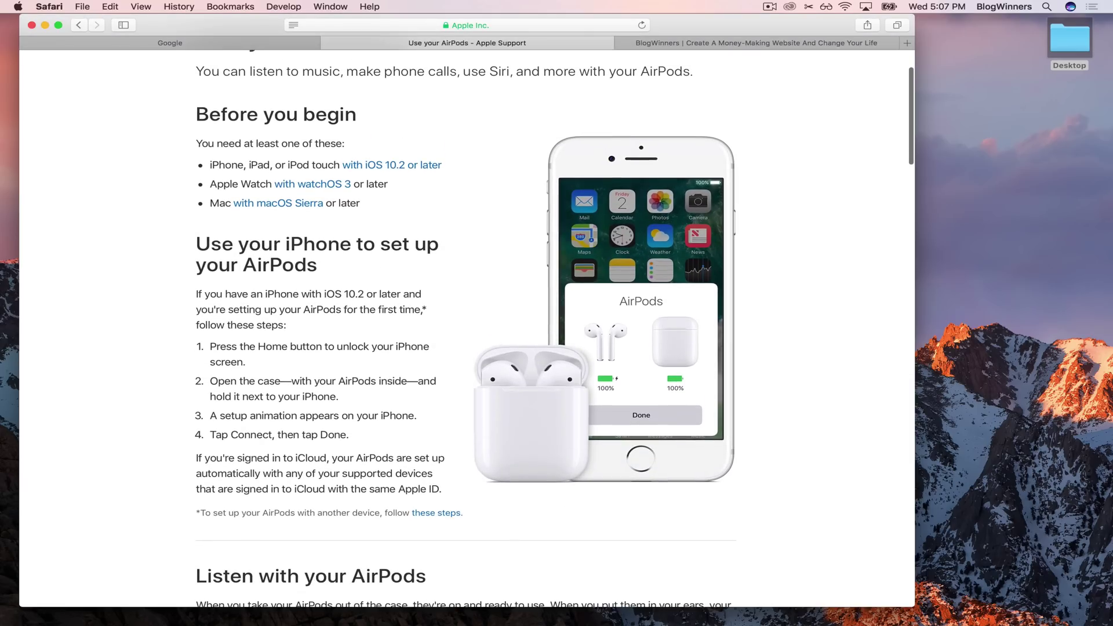
pyautogui.scroll(-8, 466, 328)
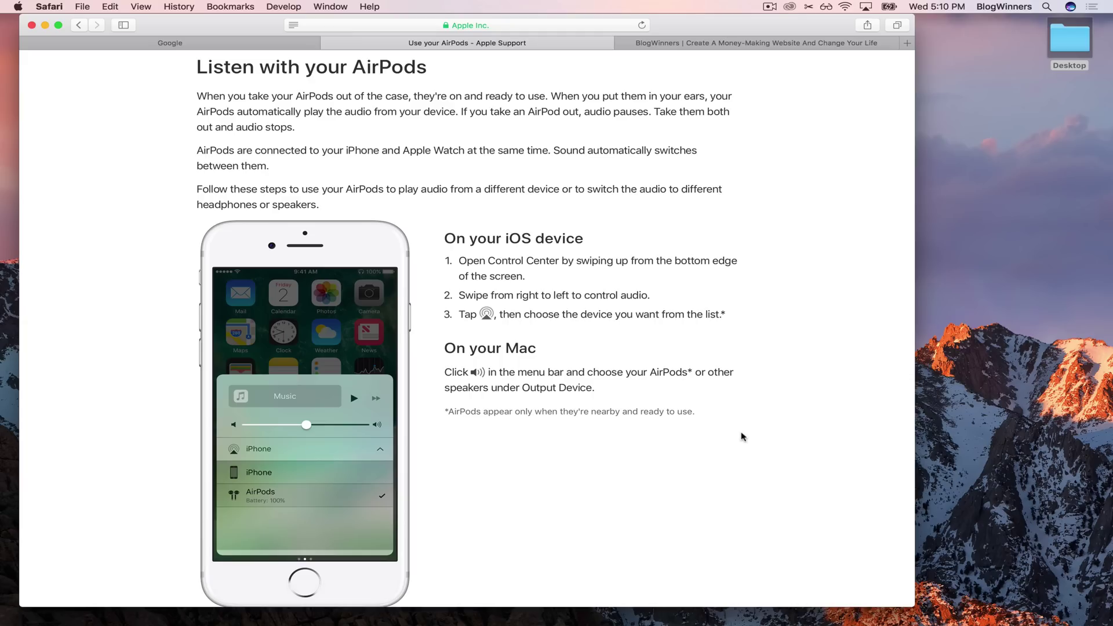
# - Search Spotlight for 'itu' so iTunes appears as the top hit
pyautogui.click(1046, 7)
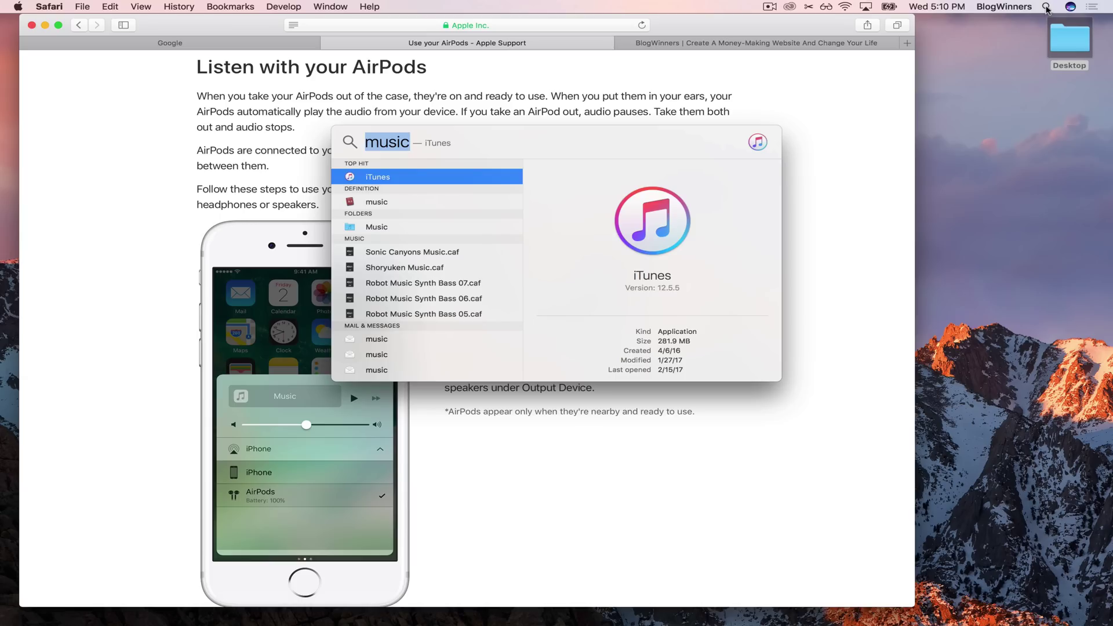
pyautogui.press('BackSpace')
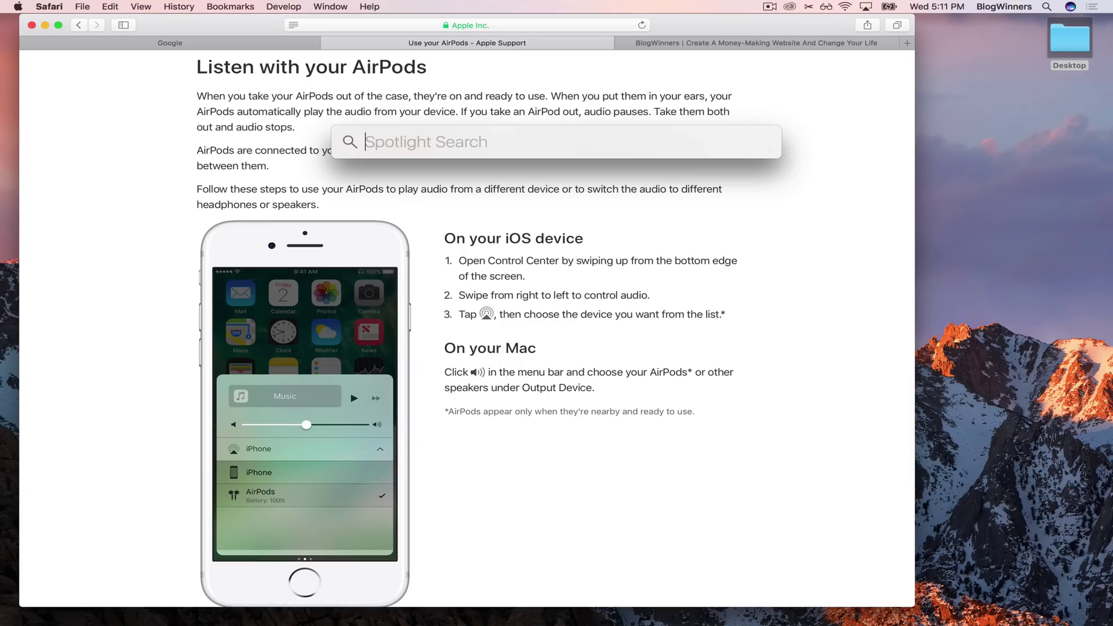
pyautogui.click(1043, 7)
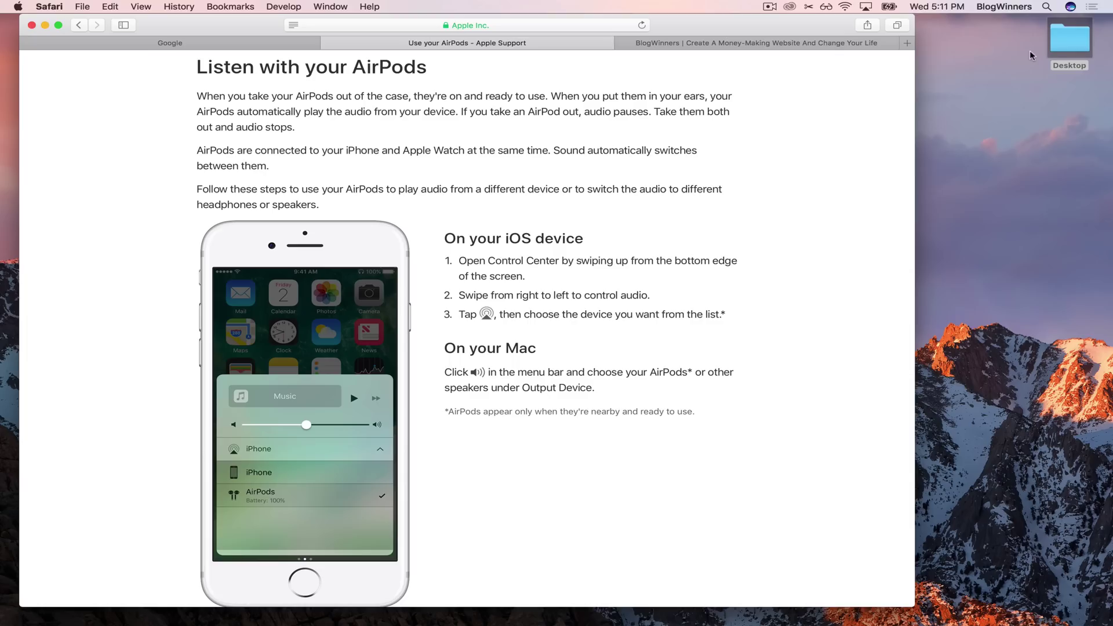
pyautogui.click(1046, 7)
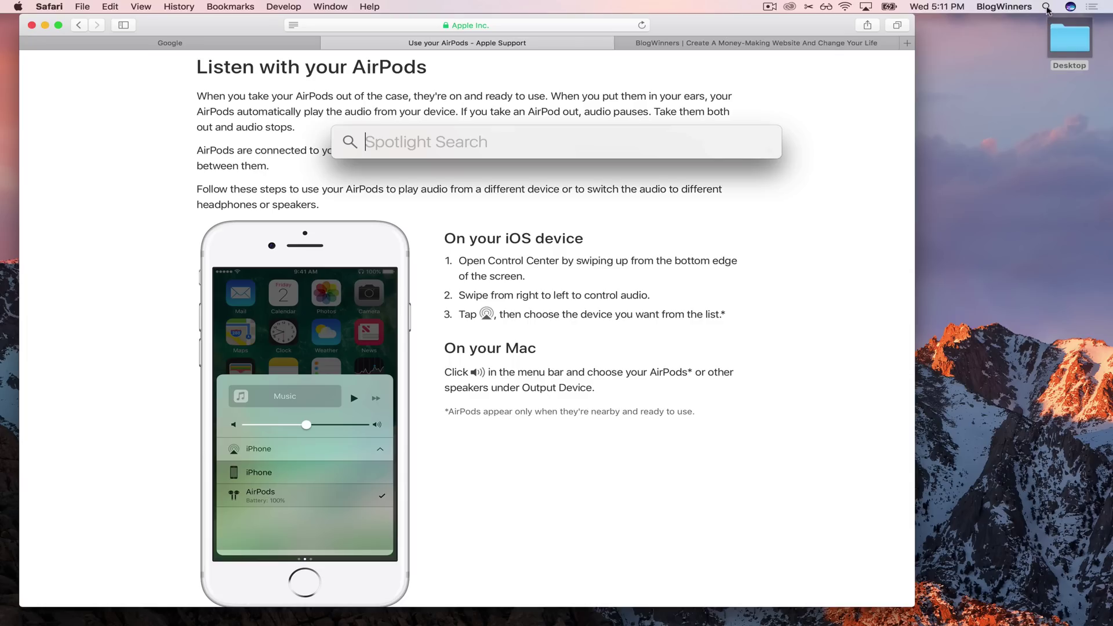
pyautogui.click(1047, 7)
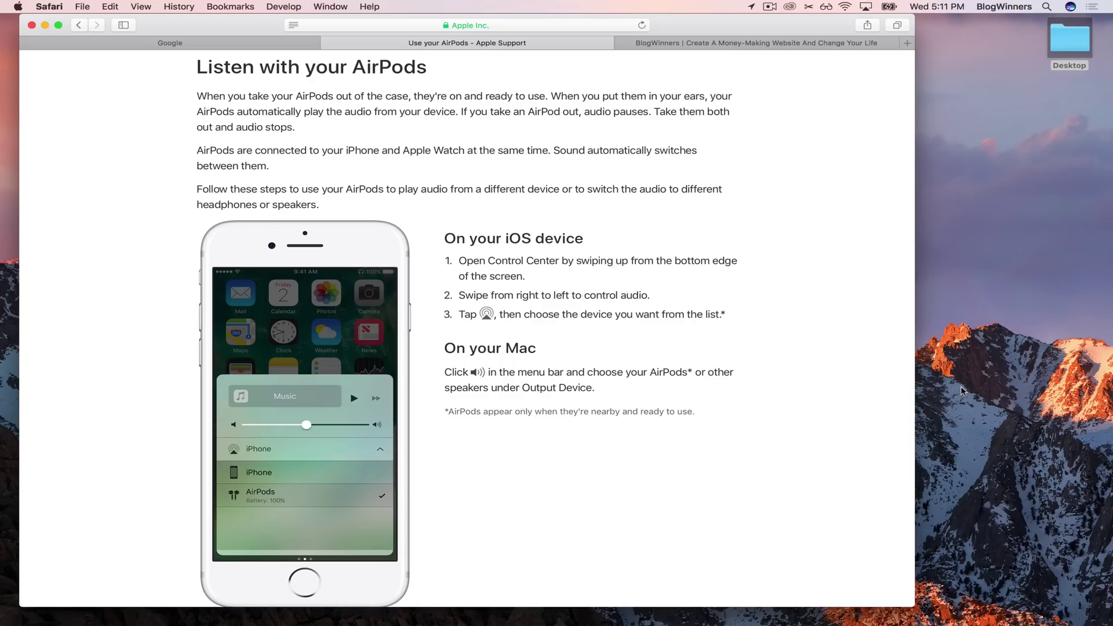
pyautogui.press('super+space')
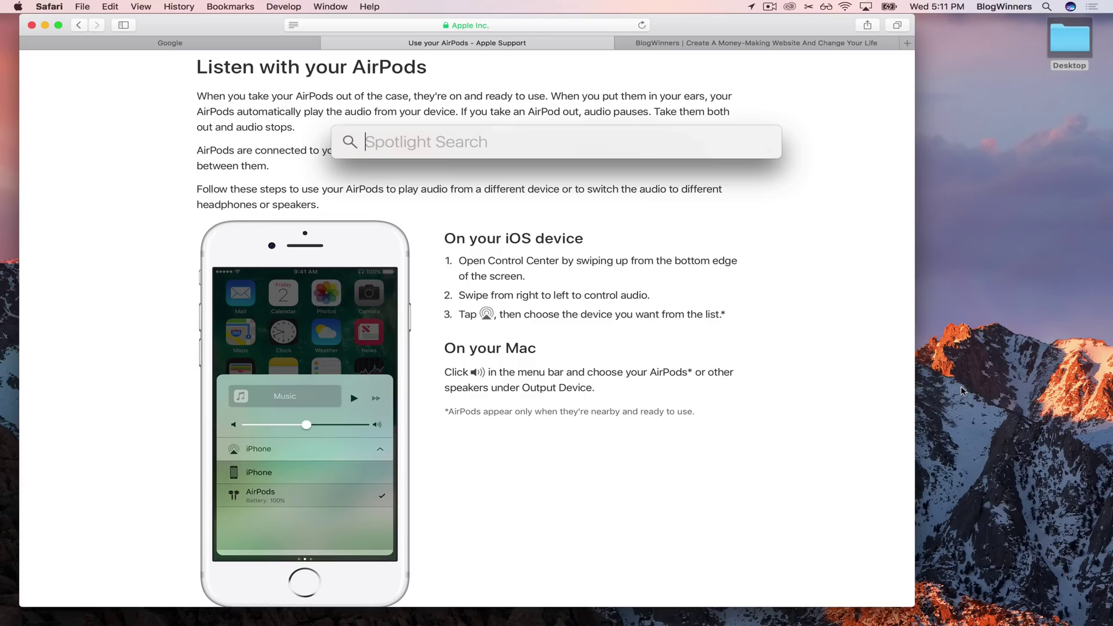
pyautogui.write('itu')
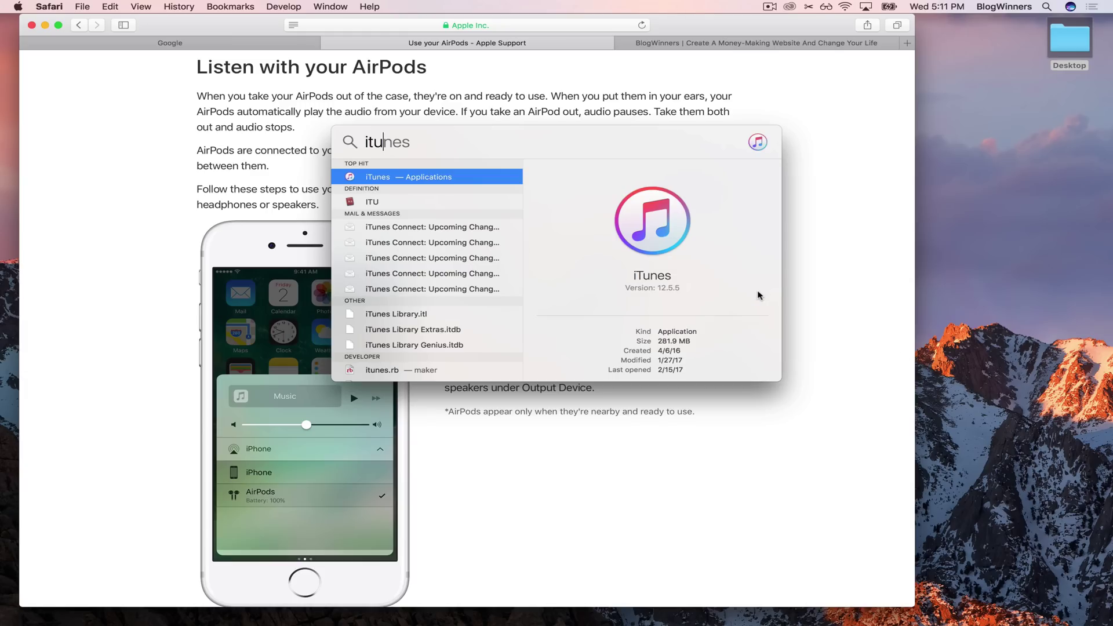
pyautogui.press('Return')
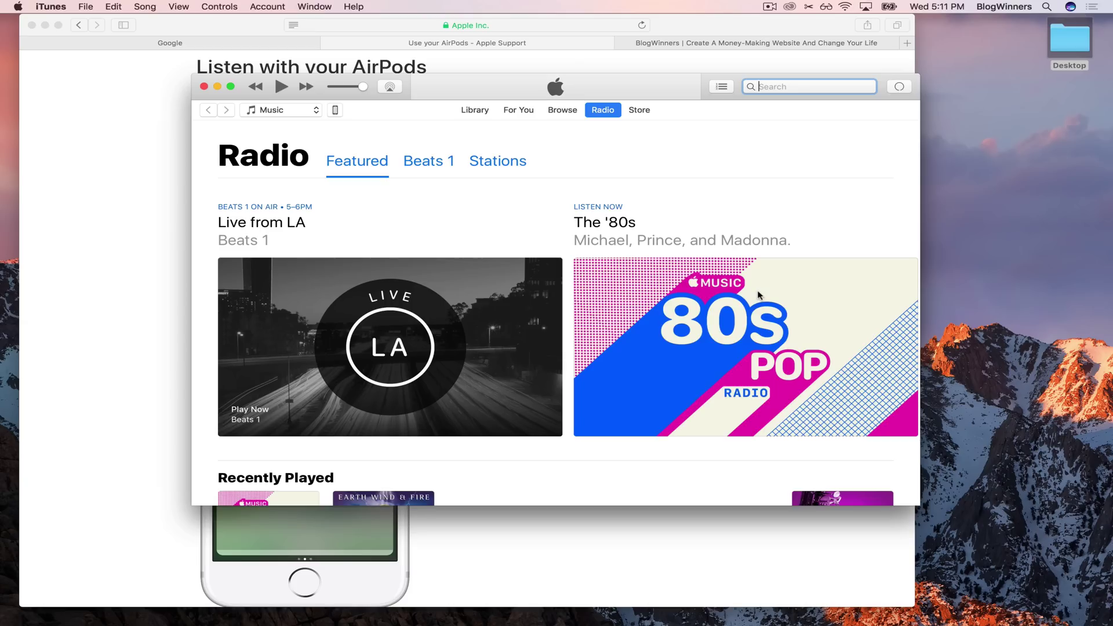
pyautogui.press('super+q')
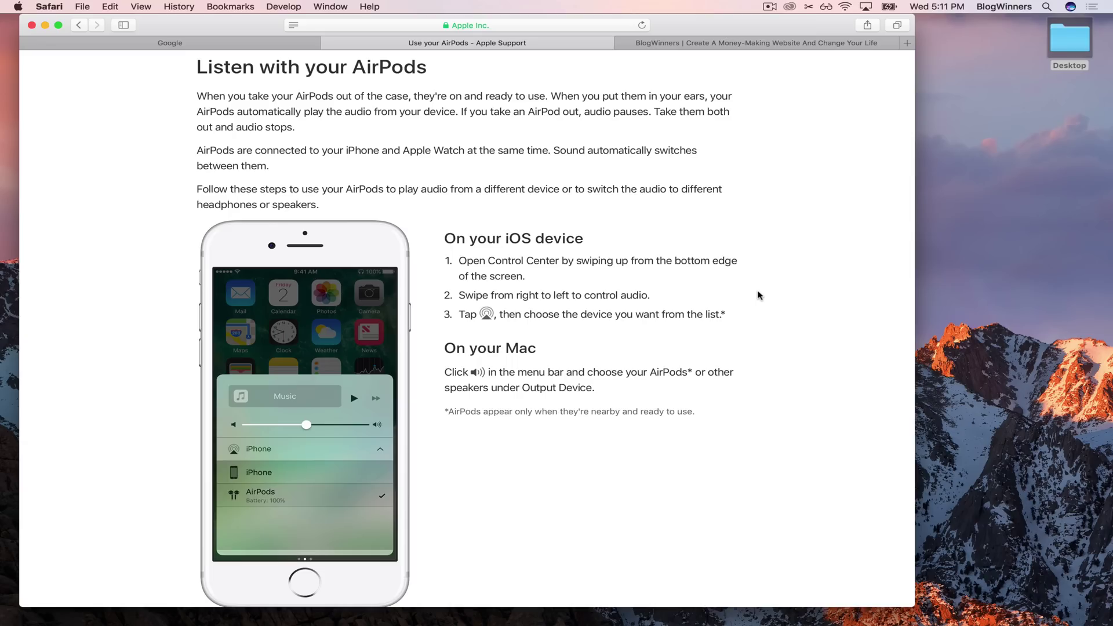
pyautogui.press('super+space')
pyautogui.write('itunes')
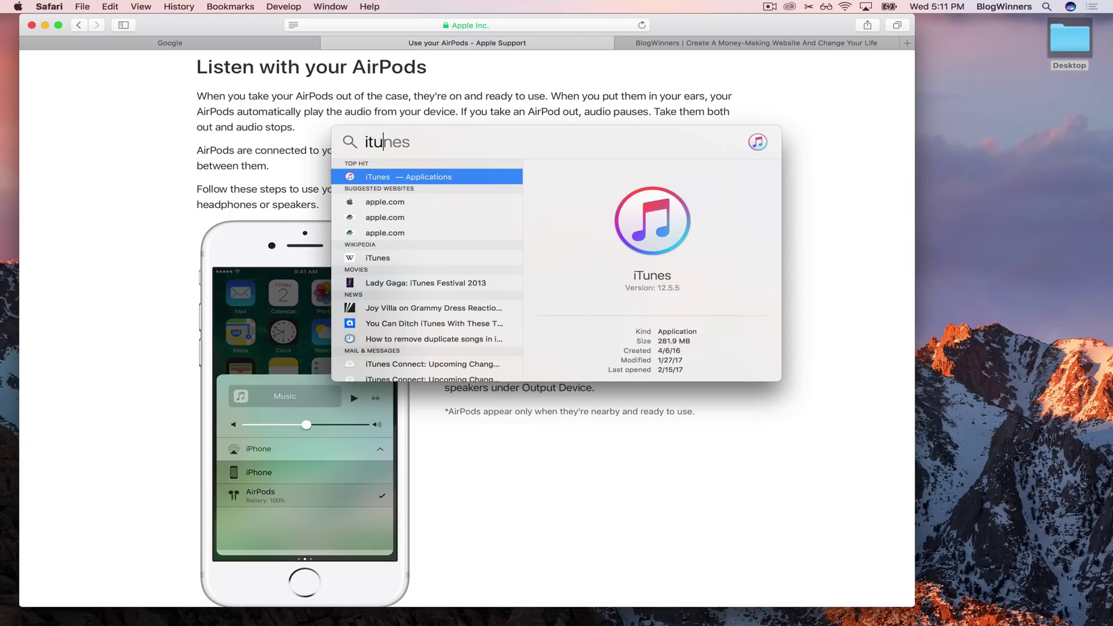
pyautogui.press('Return')
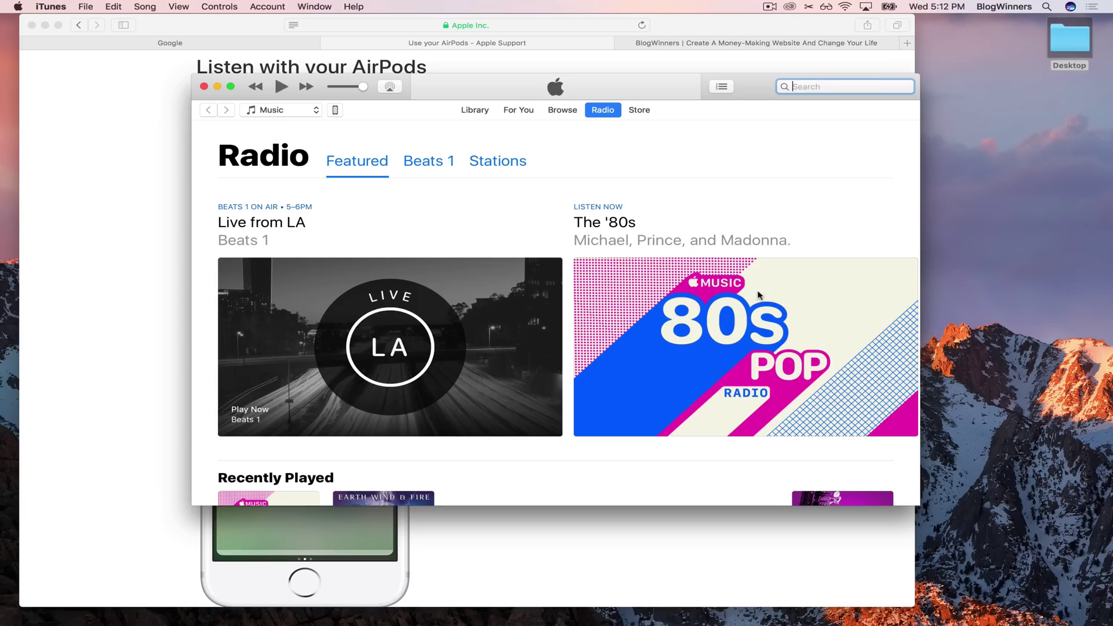
# - Play and stop Live from LA, play then pause The '80s station, and return to Safari
pyautogui.click(536, 412)
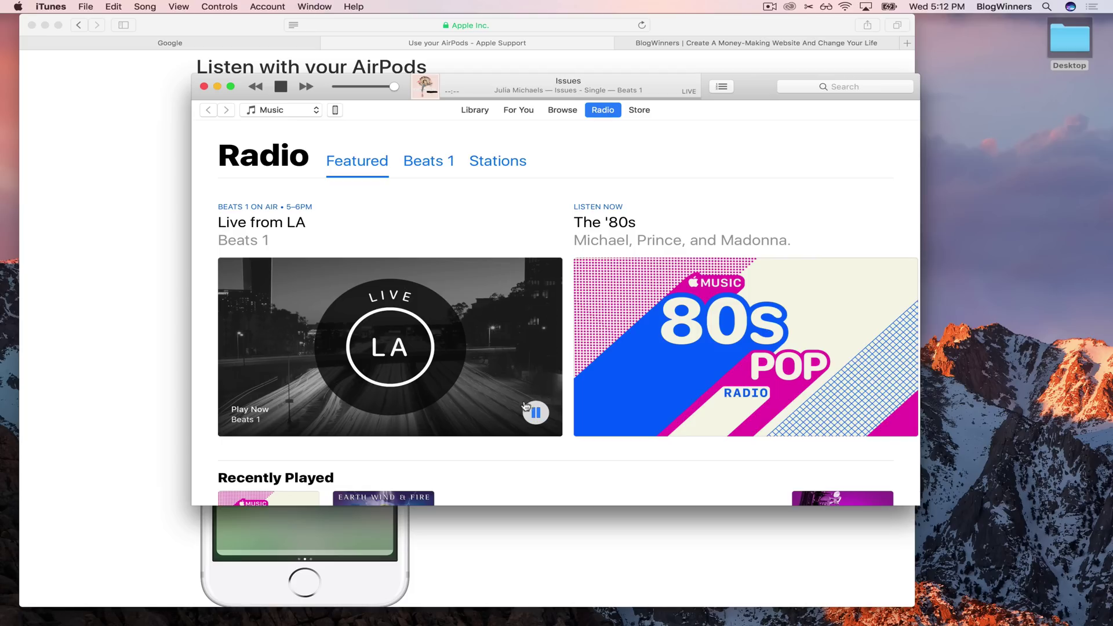
pyautogui.click(534, 418)
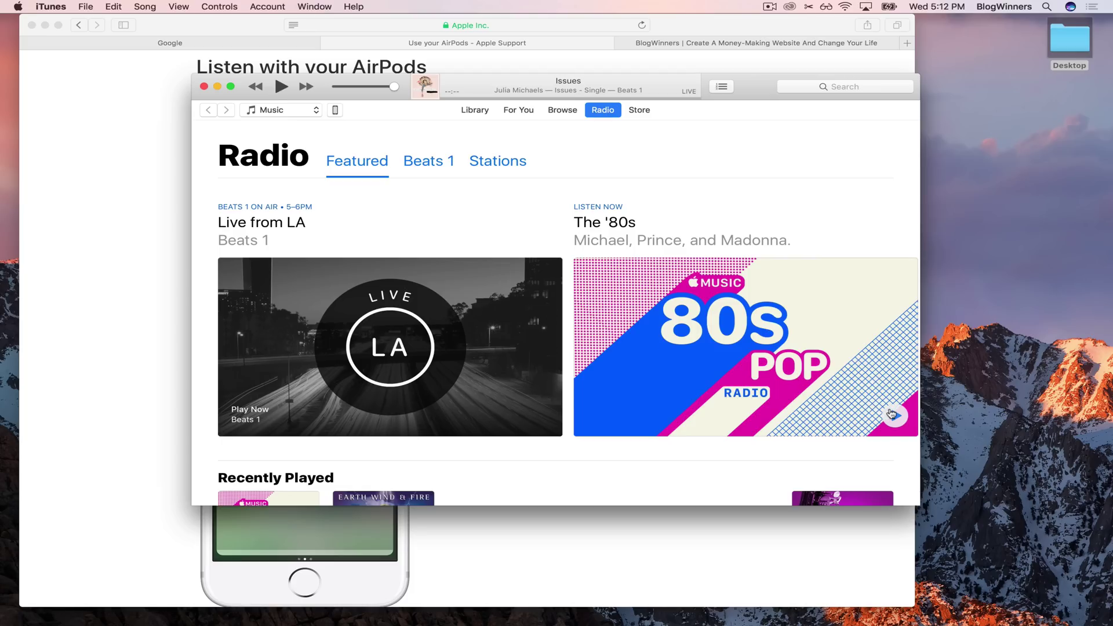
pyautogui.click(892, 415)
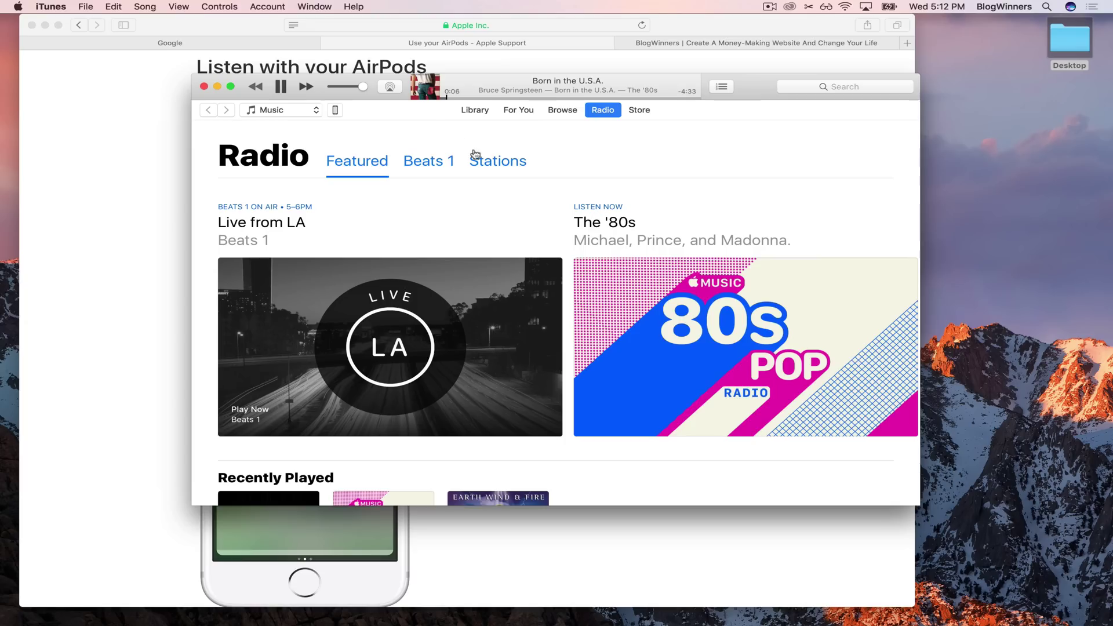
pyautogui.click(282, 86)
pyautogui.moveTo(555, 375)
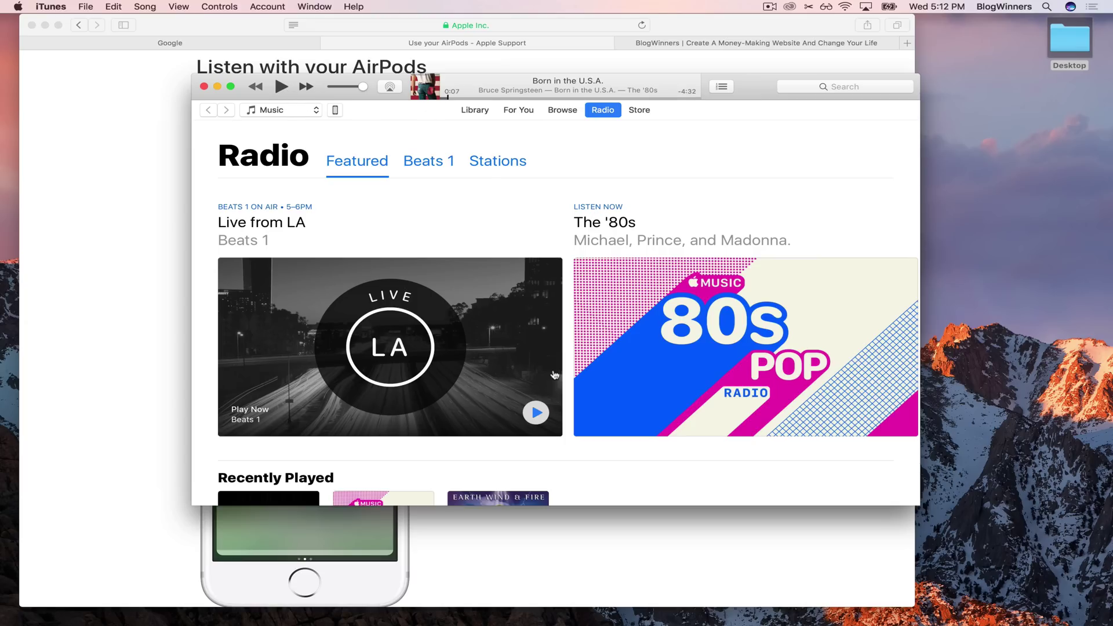
pyautogui.press('super+Tab')
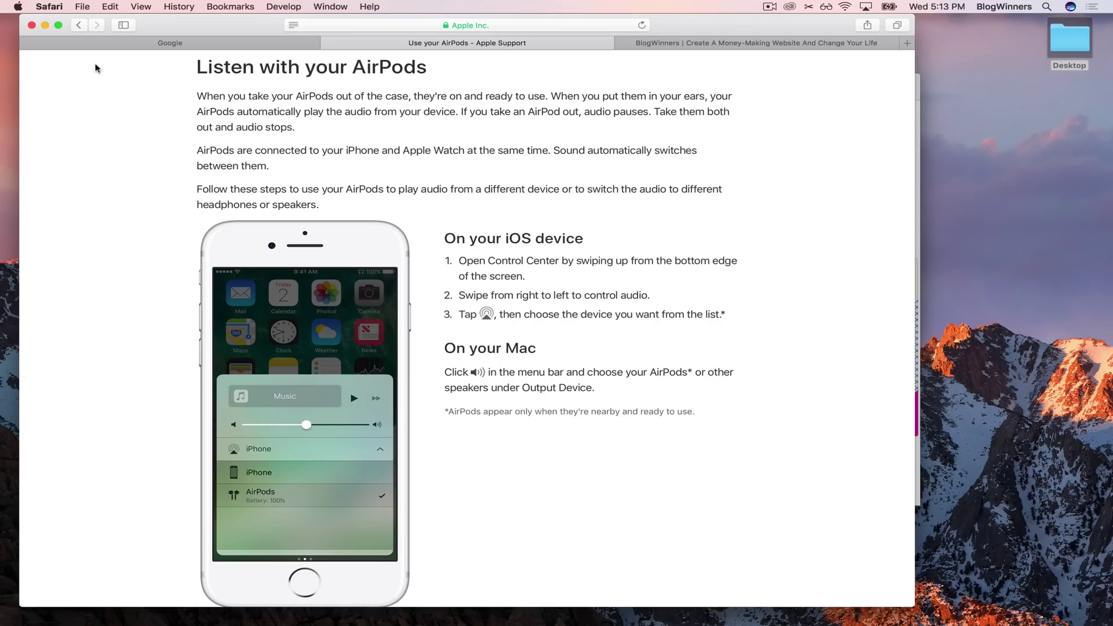
pyautogui.click(19, 7)
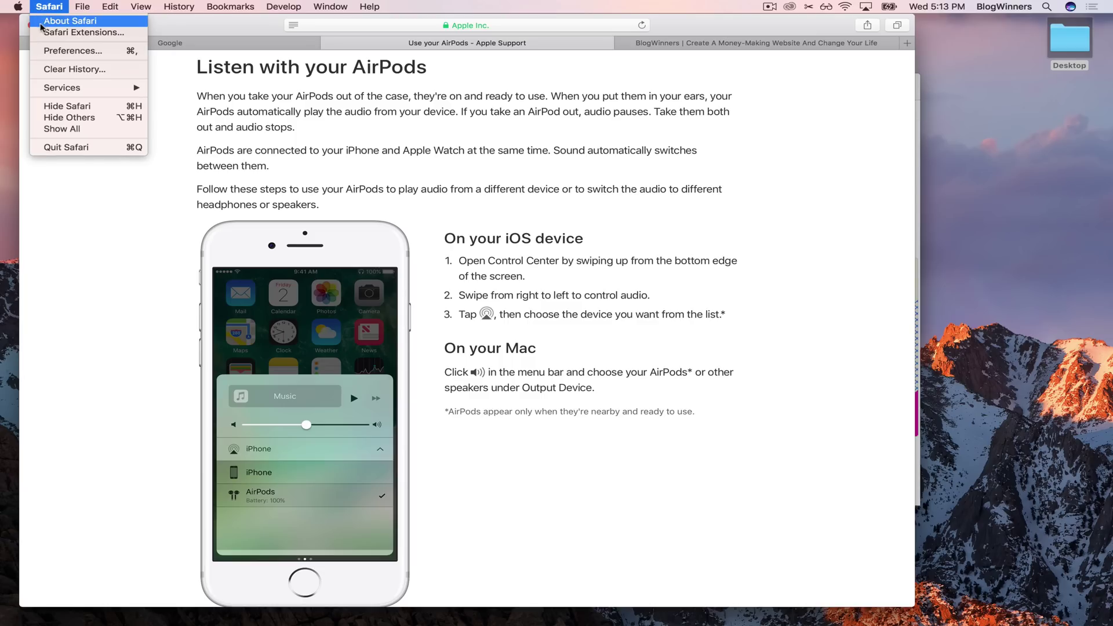
pyautogui.click(32, 24)
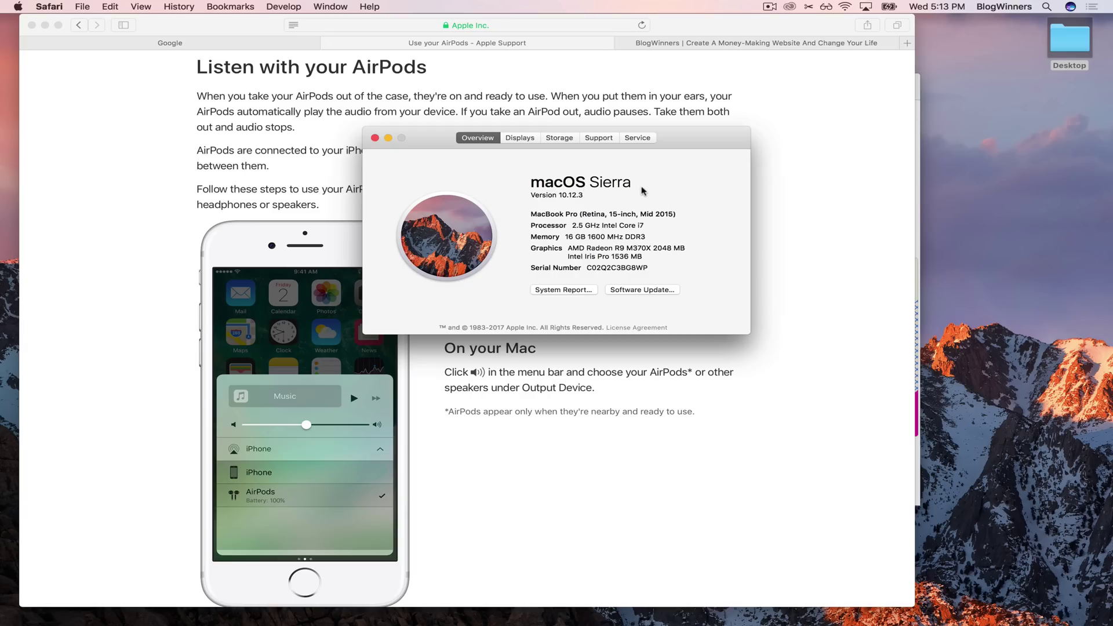
pyautogui.click(375, 139)
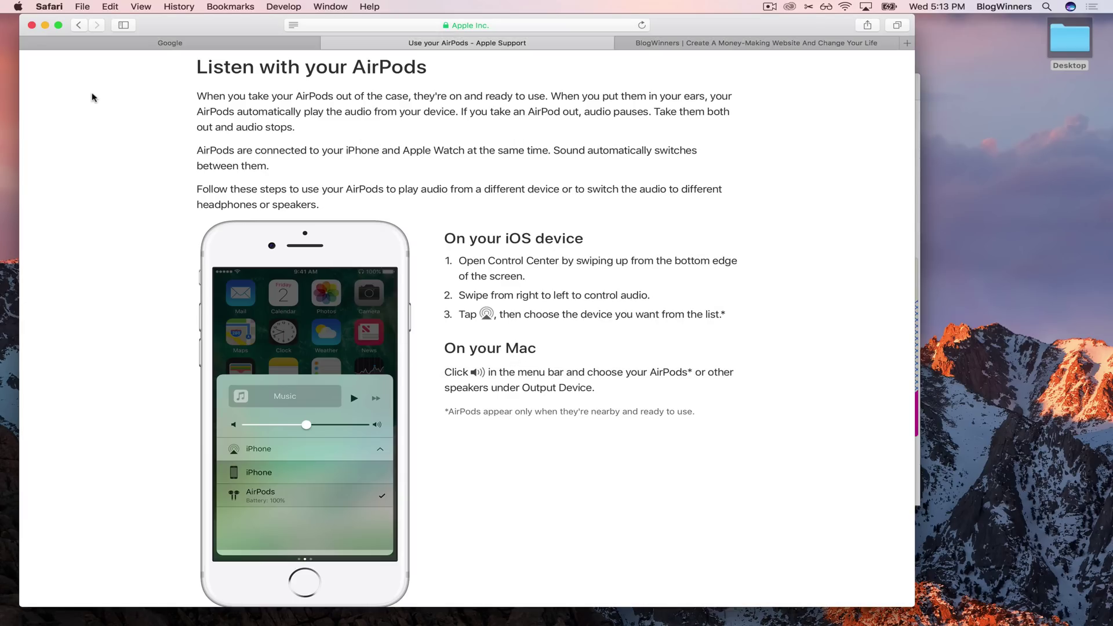
pyautogui.click(19, 7)
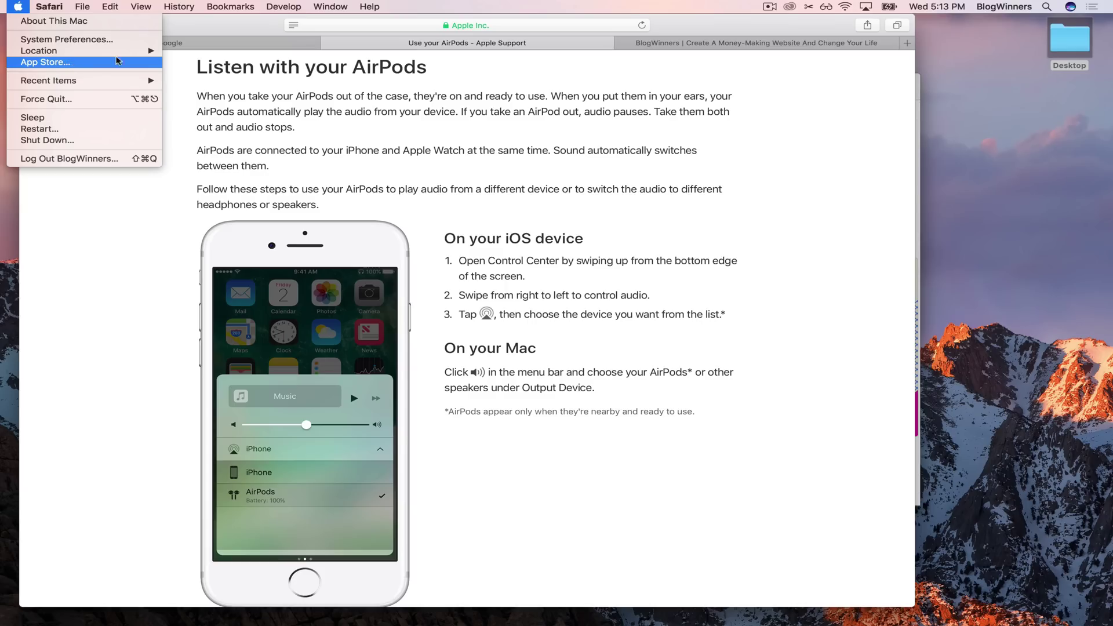
pyautogui.click(565, 171)
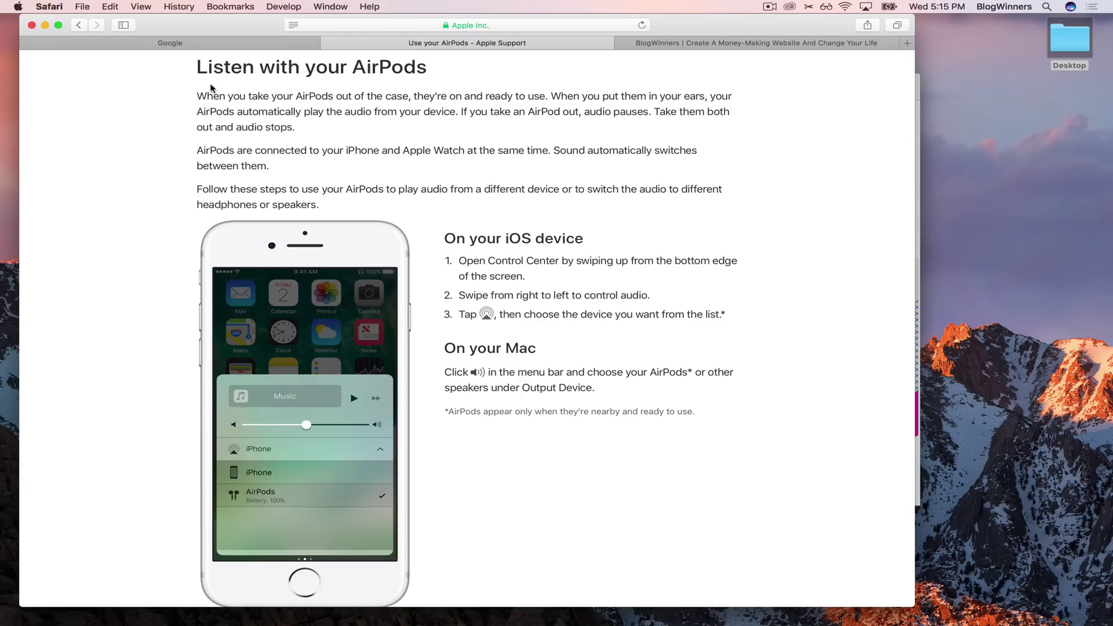
# - Launch System Preferences by searching 'sys' in Spotlight
pyautogui.click(19, 9)
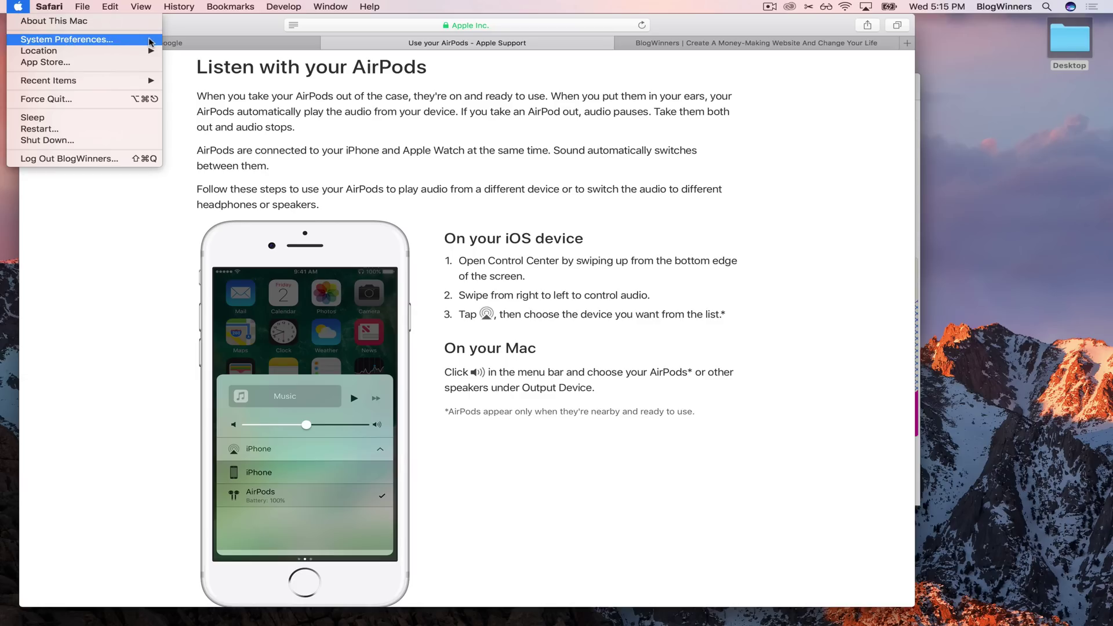
pyautogui.click(849, 234)
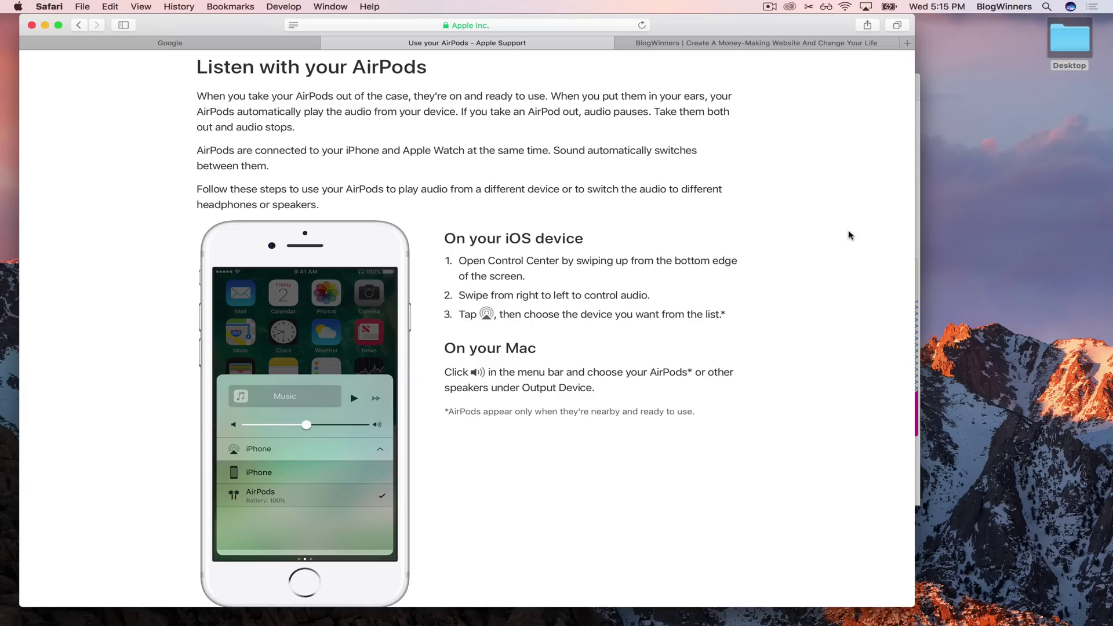
pyautogui.press('super+space')
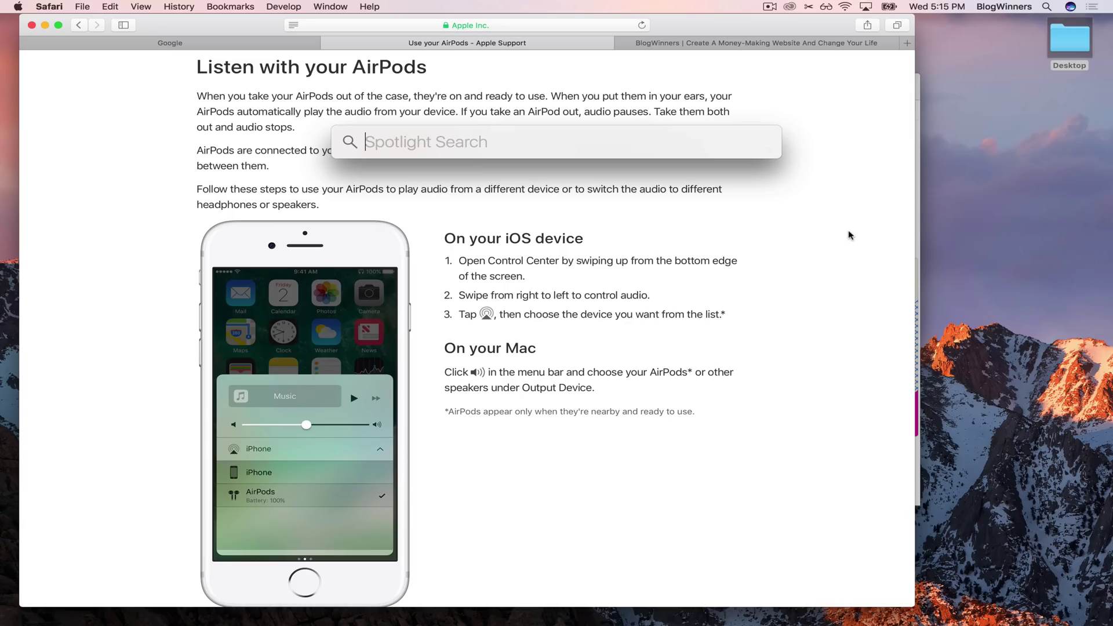
pyautogui.write('sys')
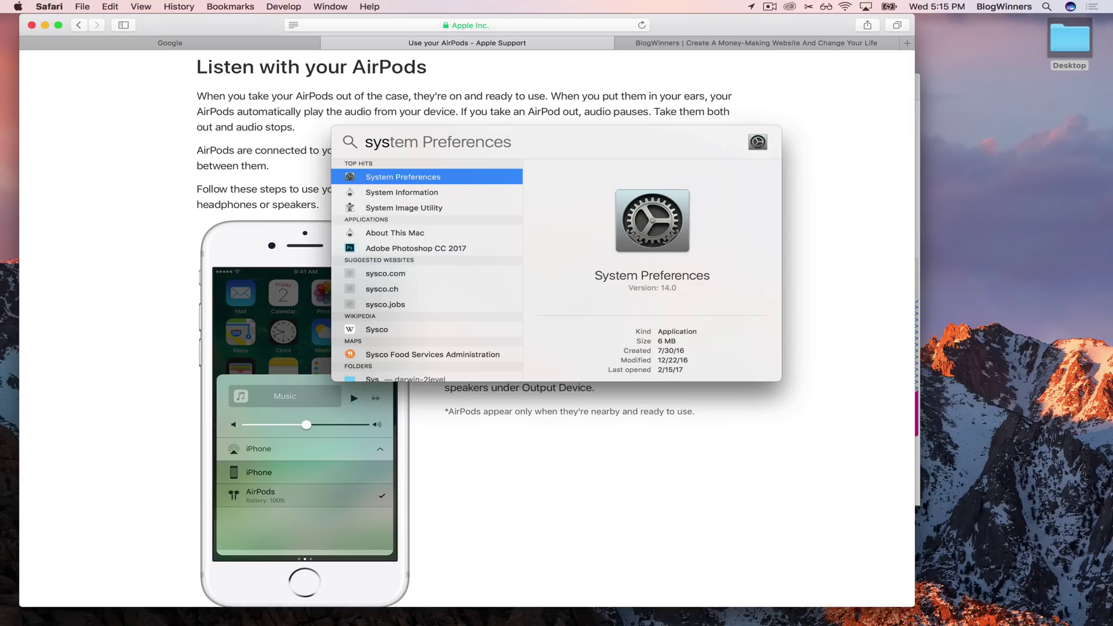
pyautogui.press('Return')
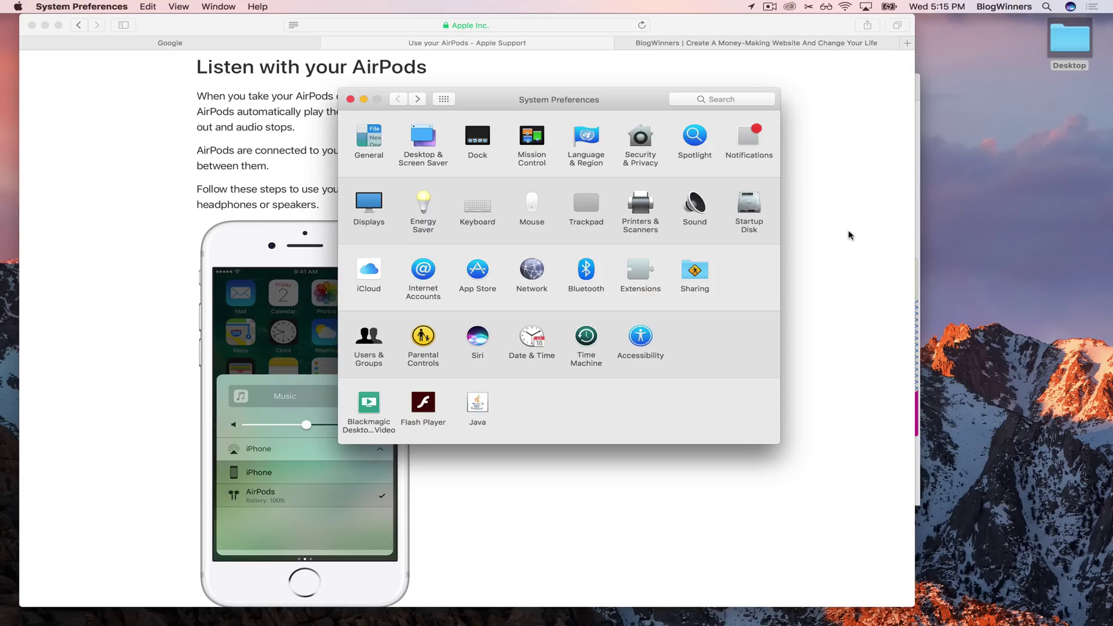
pyautogui.press('super+q')
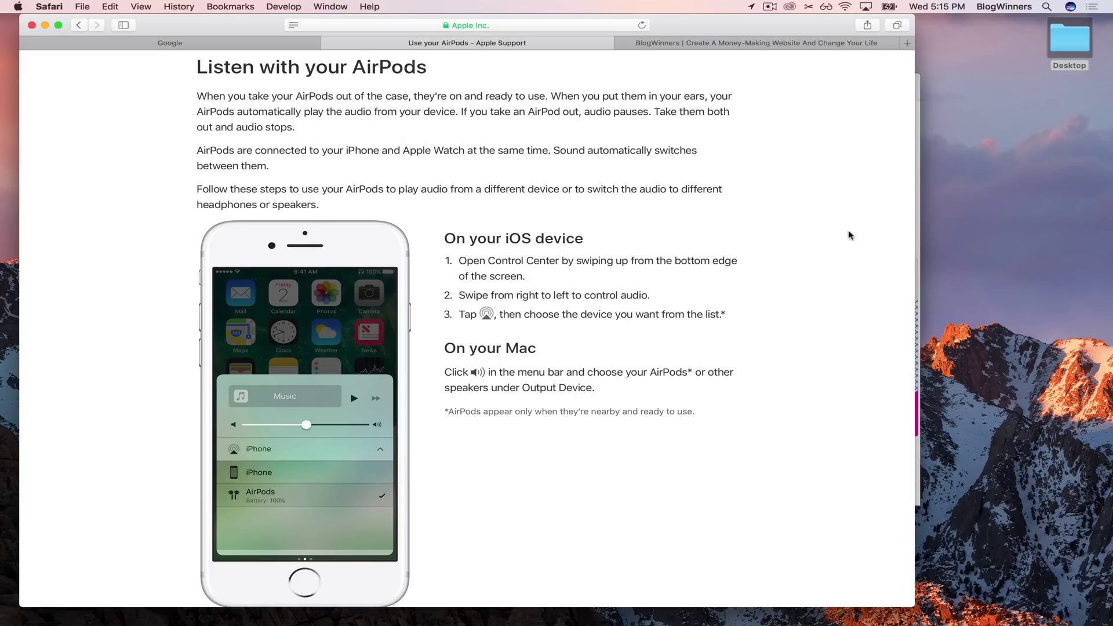
pyautogui.press('super+space')
pyautogui.write('sys')
pyautogui.press('Return')
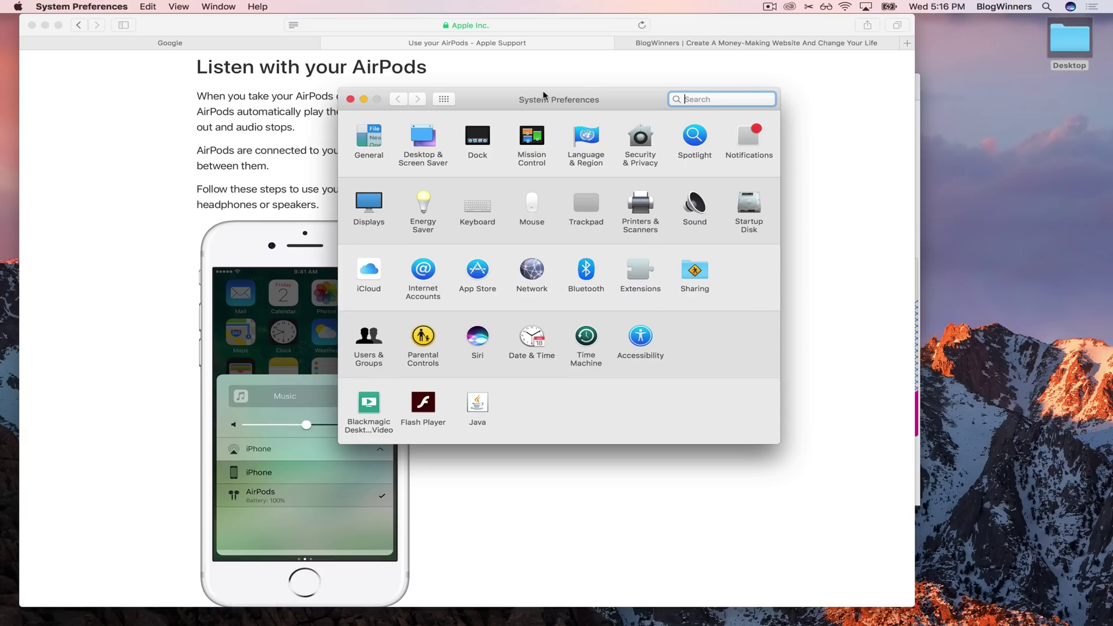
# - Rearrange the windows and tick 'Show volume in menu bar' in the Sound pane's Output tab
pyautogui.moveTo(544, 94); pyautogui.dragTo(835, 271)
pyautogui.click(666, 18)
pyautogui.moveTo(667, 18); pyautogui.dragTo(462, 8)
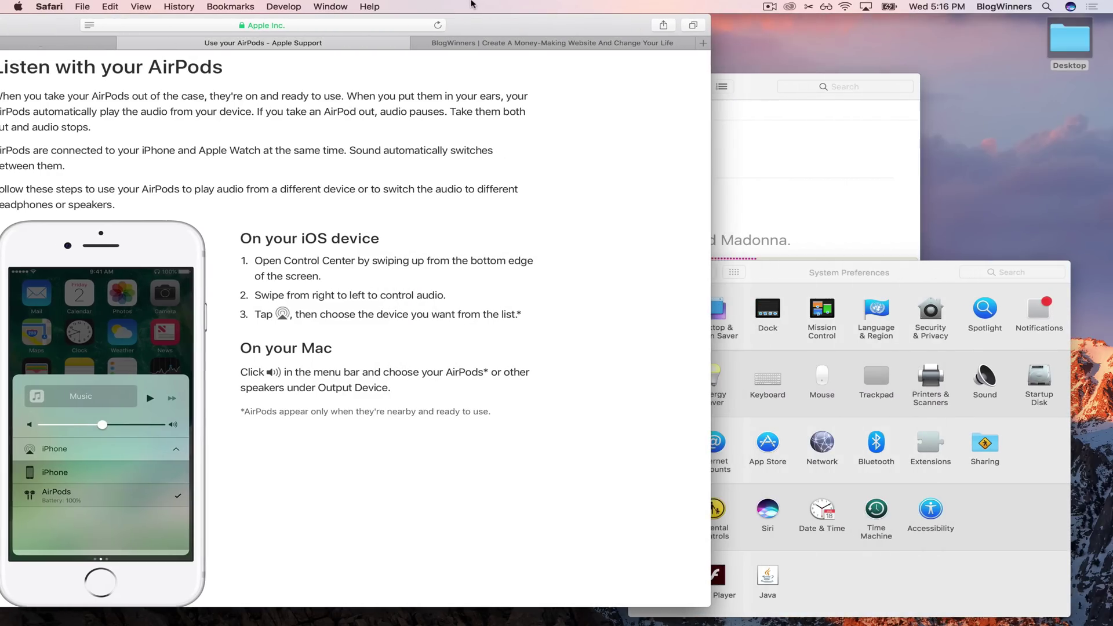
pyautogui.moveTo(771, 274); pyautogui.dragTo(319, 86)
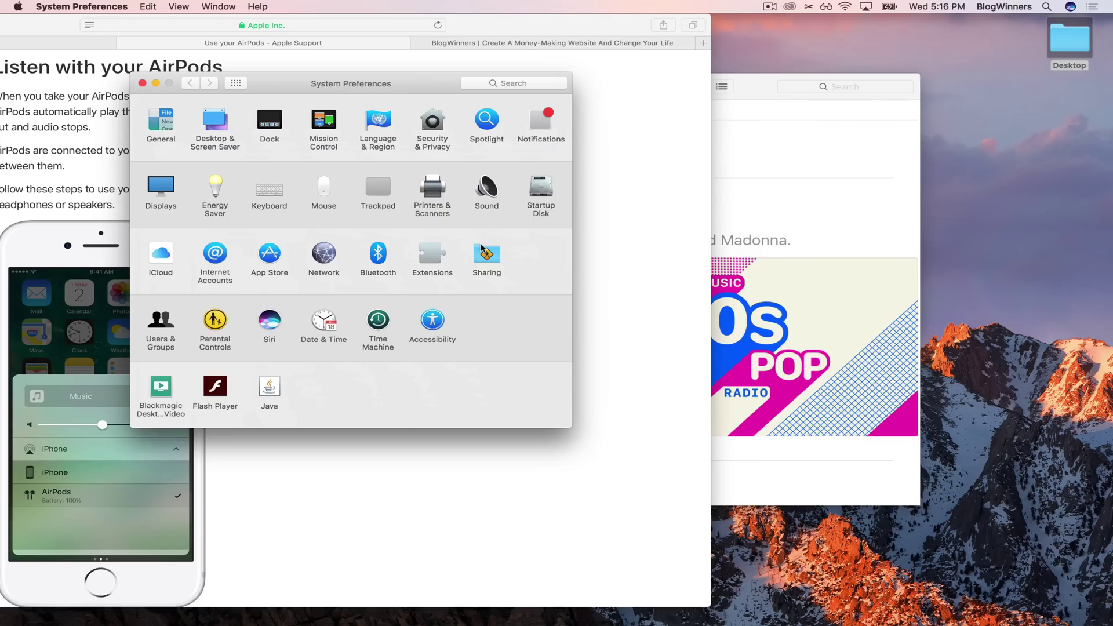
pyautogui.click(483, 195)
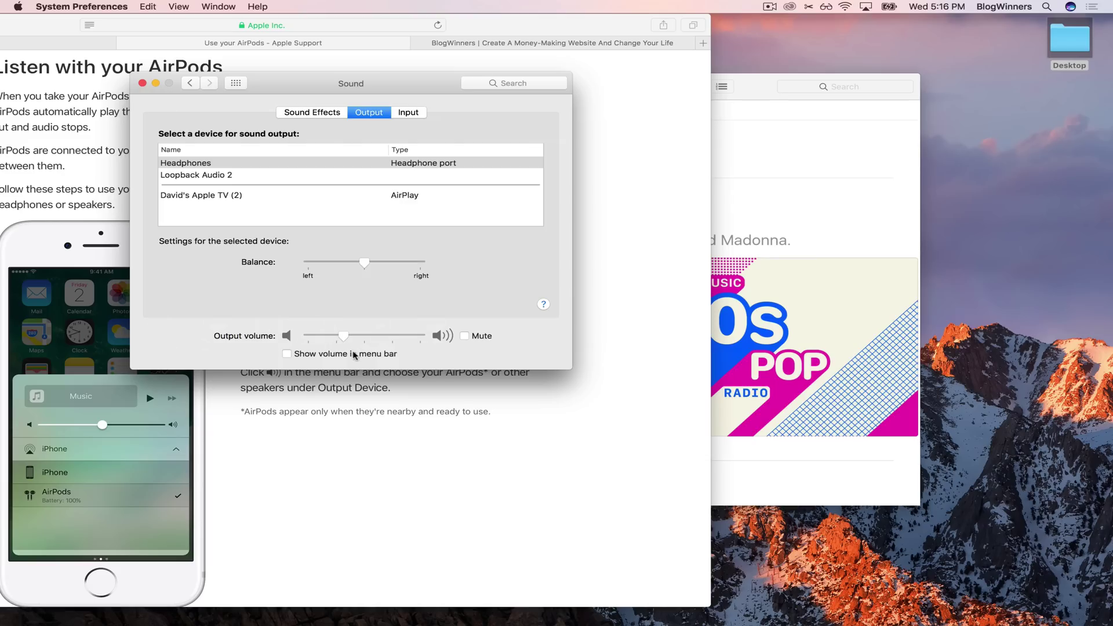
pyautogui.click(286, 354)
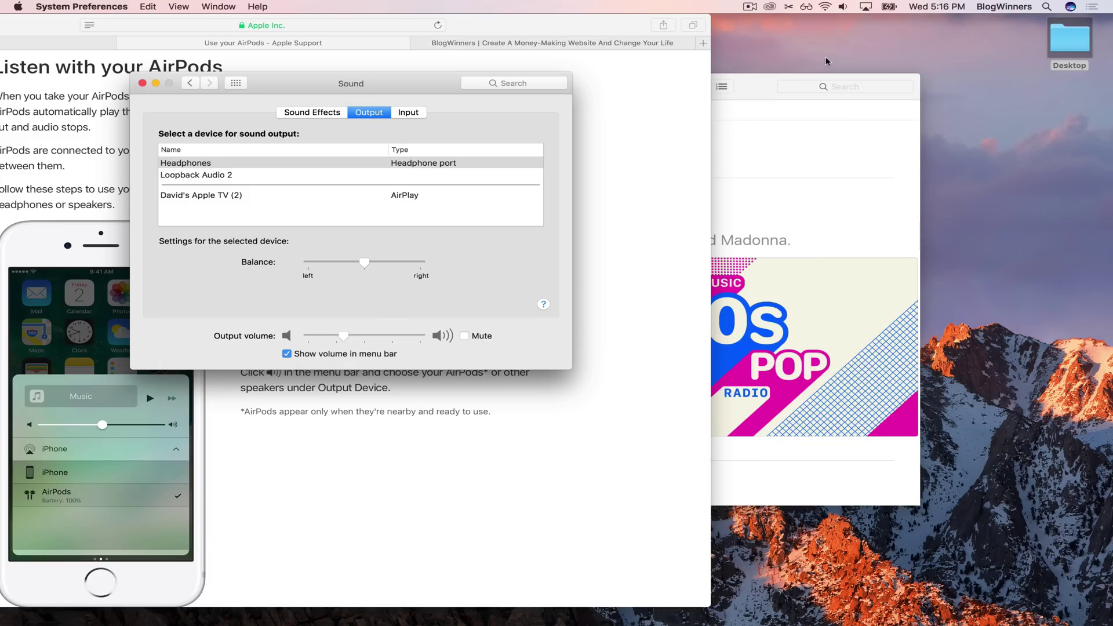
# - Check the menu-bar output device list without changes and bring the Safari AirPods page forward
pyautogui.click(844, 7)
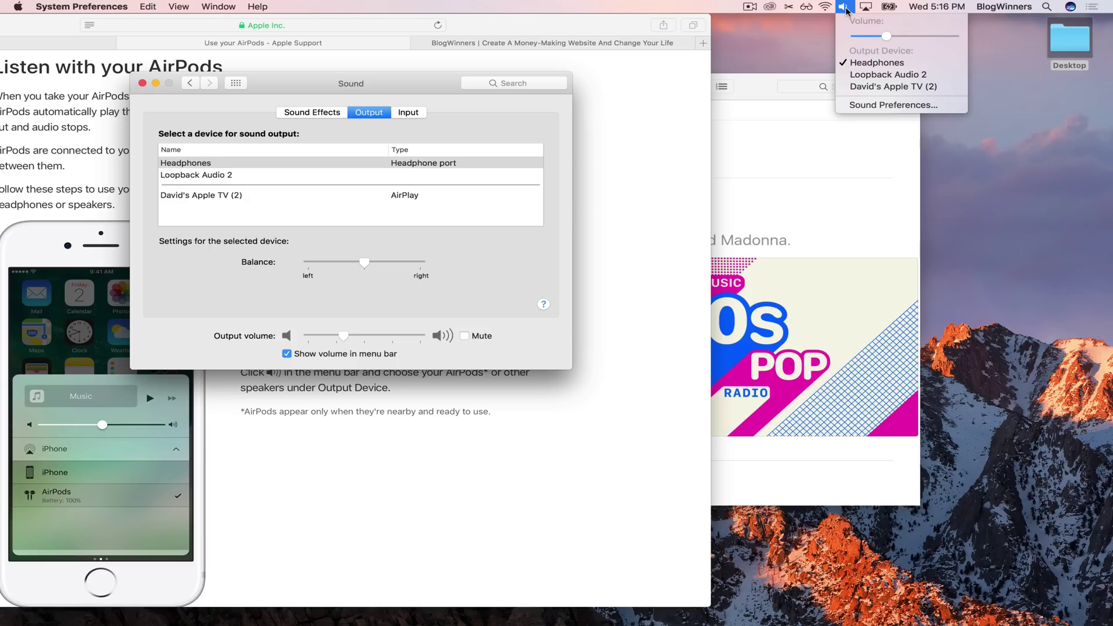
pyautogui.click(843, 7)
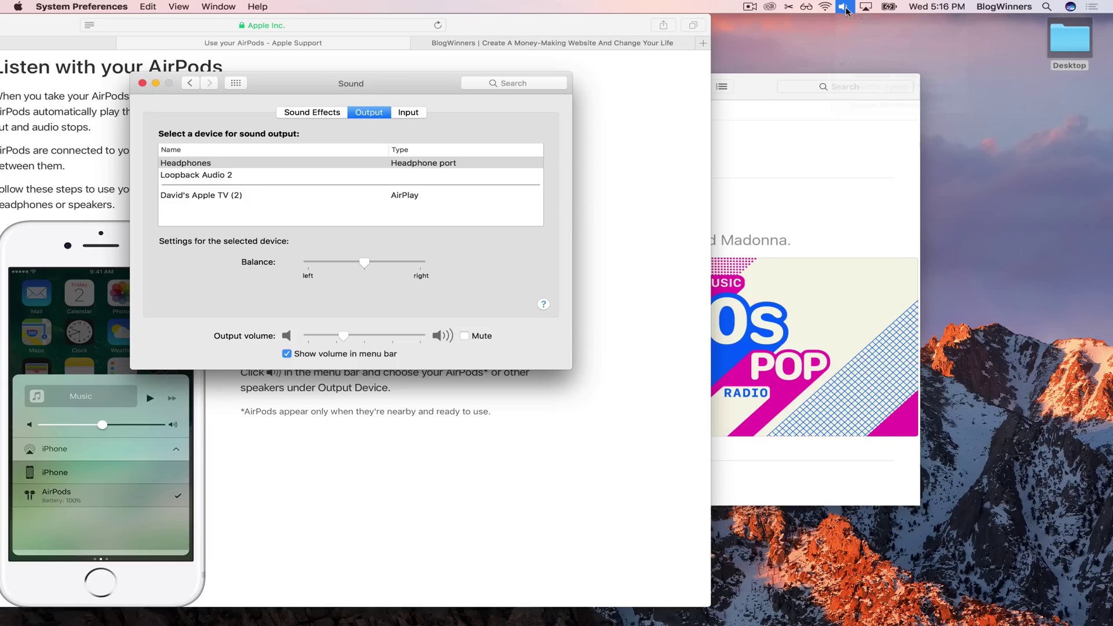
pyautogui.click(551, 377)
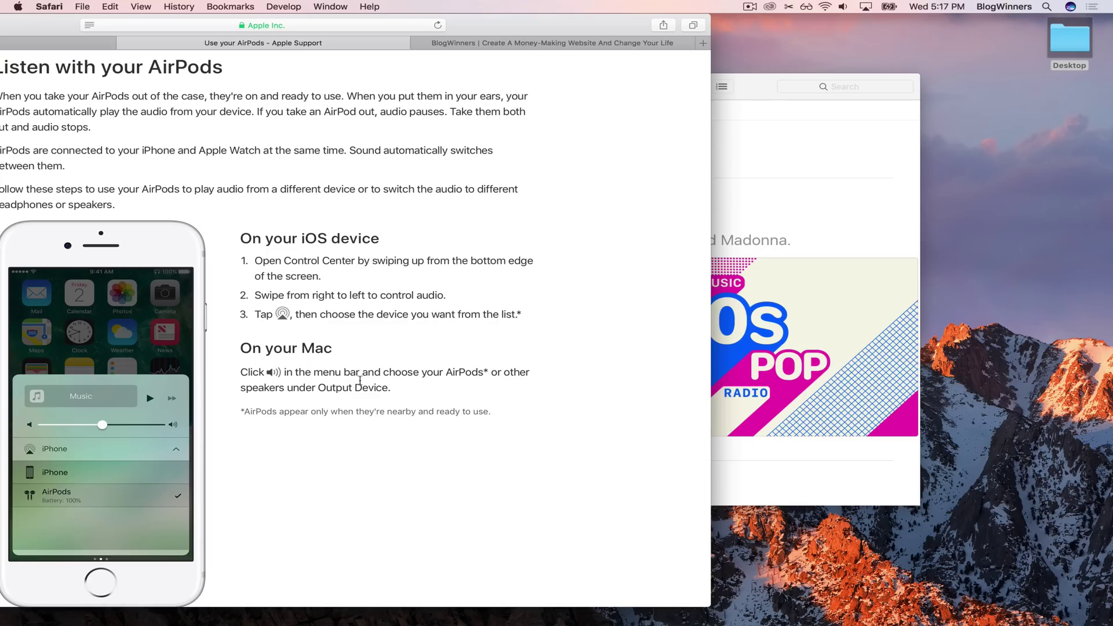
pyautogui.click(843, 7)
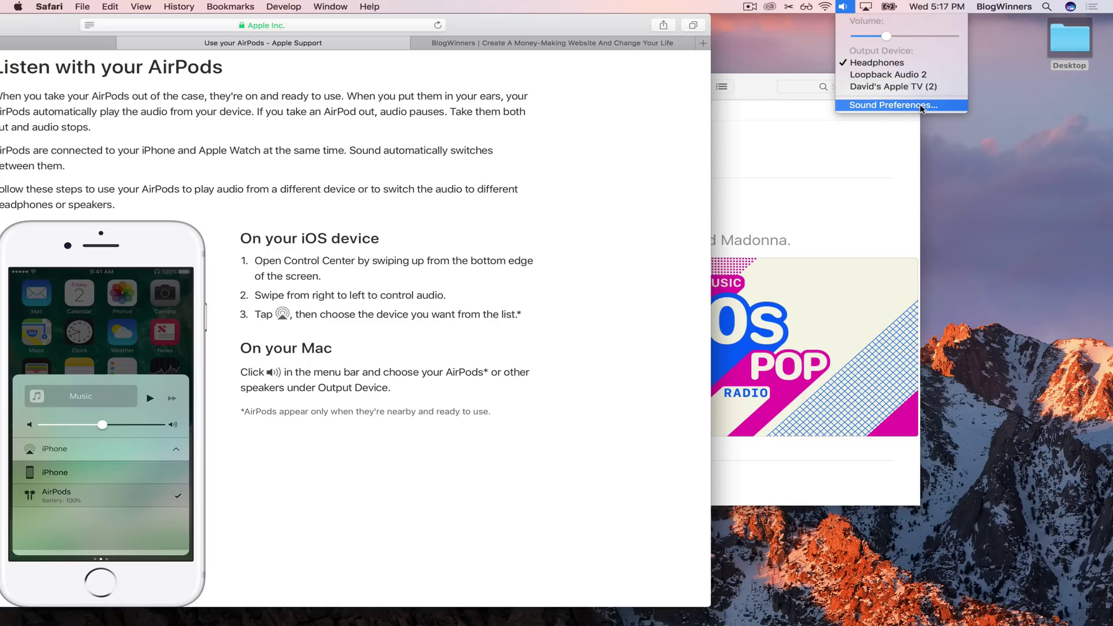
pyautogui.click(668, 188)
pyautogui.scroll(1, 600, 378)
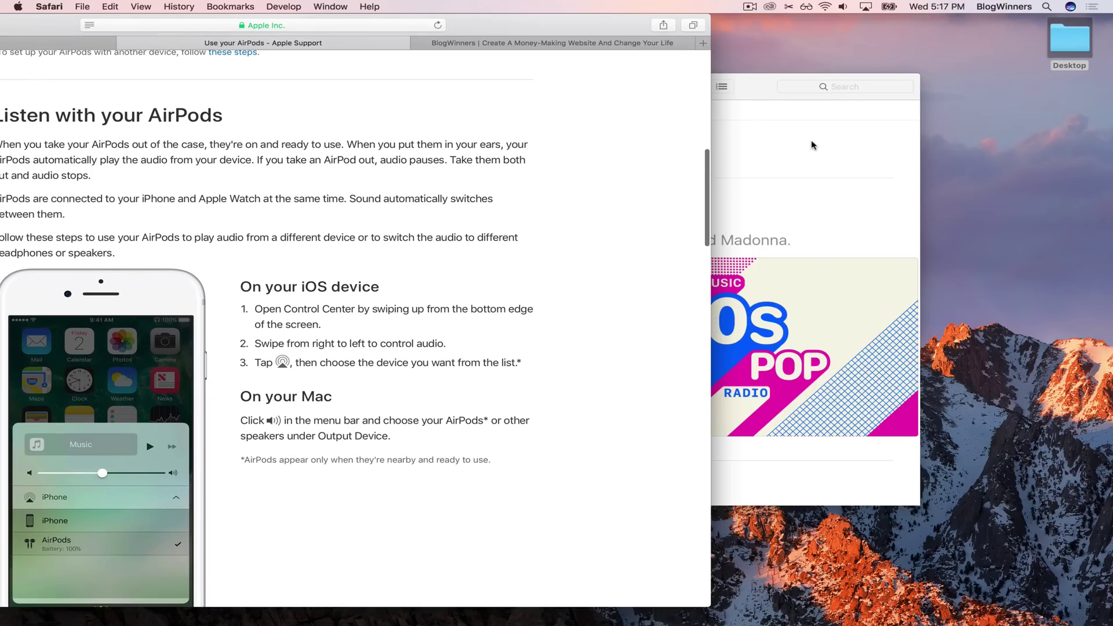
pyautogui.scroll(-2, 616, 349)
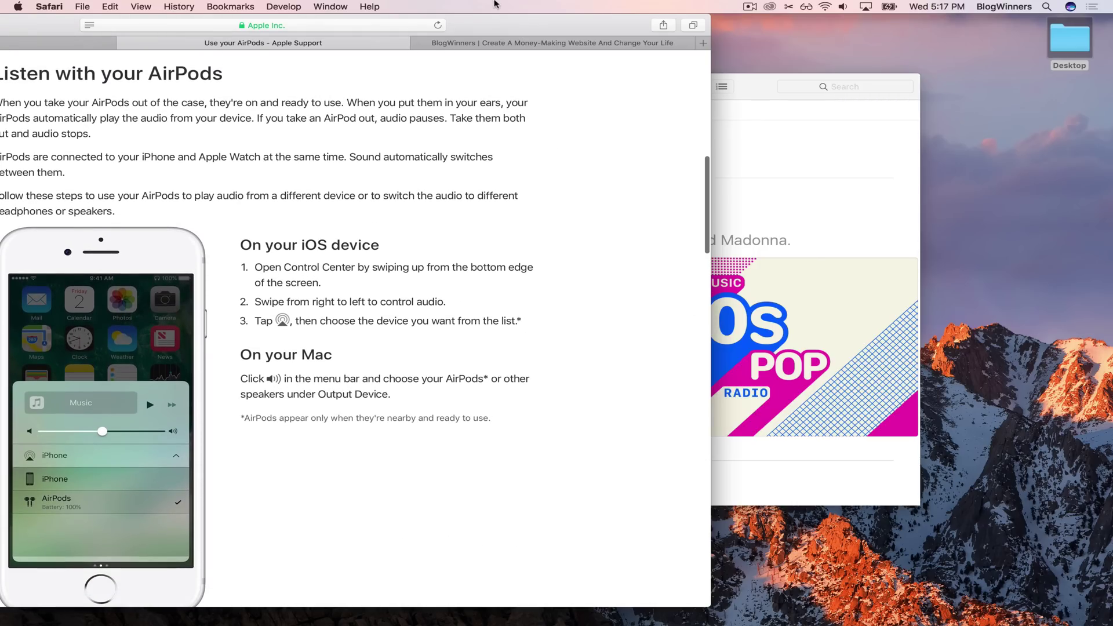
pyautogui.moveTo(497, 20); pyautogui.dragTo(512, 21)
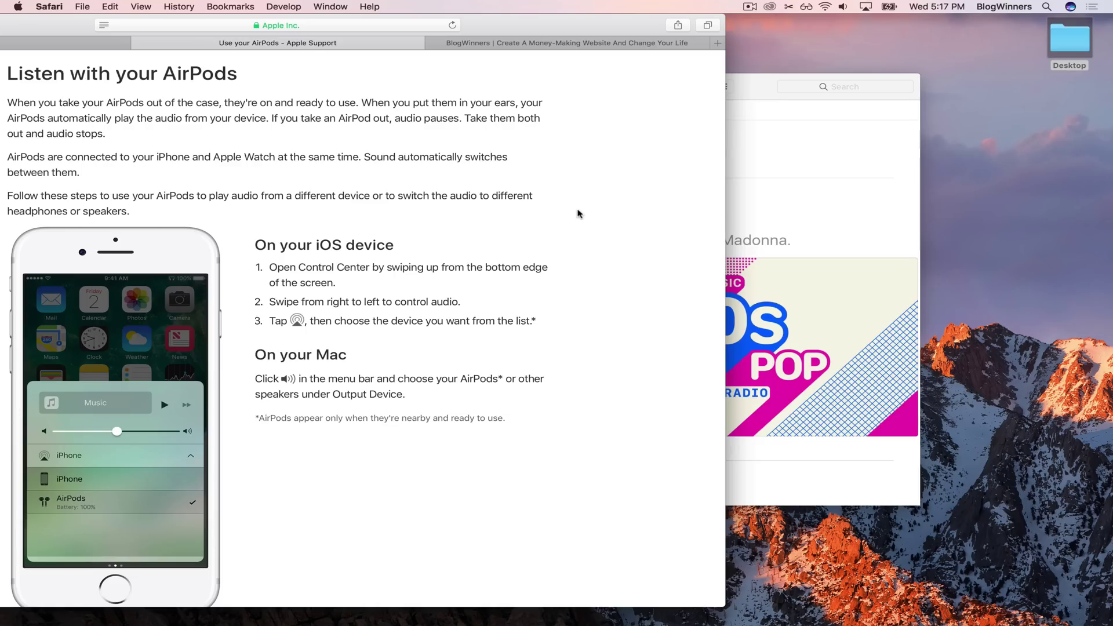
# - Relaunch System Preferences via Spotlight 'sy' and go back from Sound to the pane grid
pyautogui.press('cmd+space')
pyautogui.write('sy')
pyautogui.press('Return')
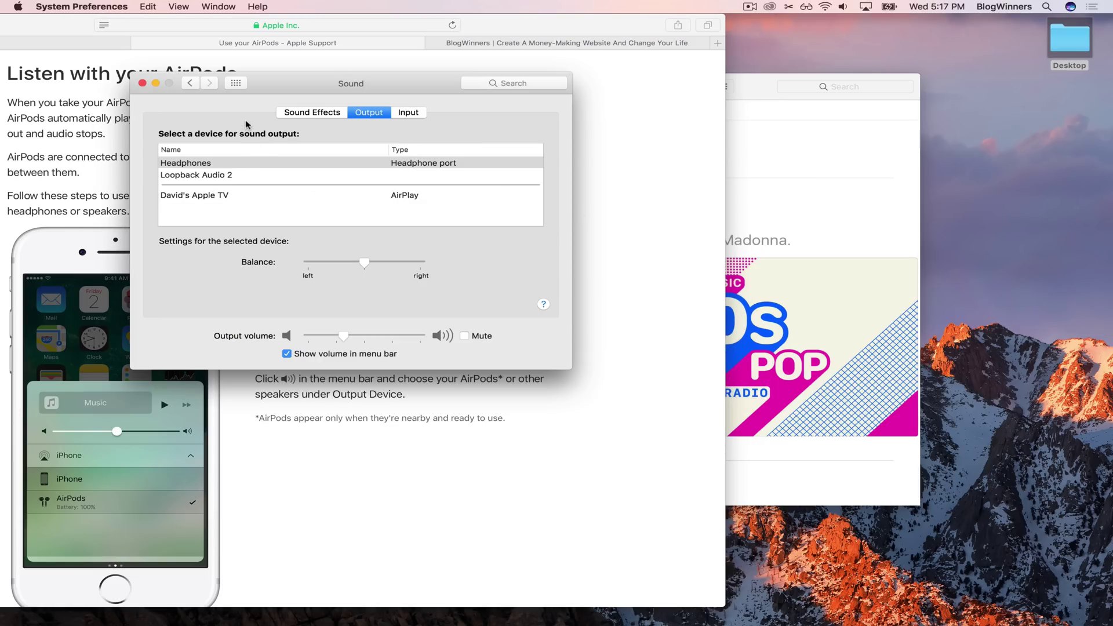
pyautogui.click(190, 83)
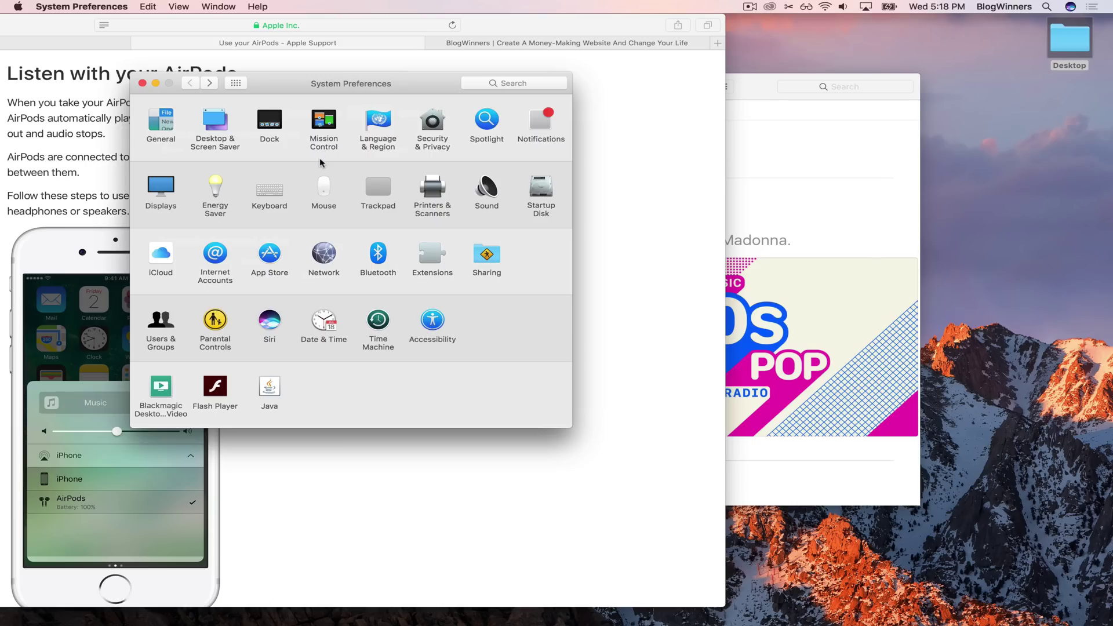
# - Tick 'Show Bluetooth in menu bar' in the Bluetooth pane and check the Bluetooth and volume menus
pyautogui.click(381, 263)
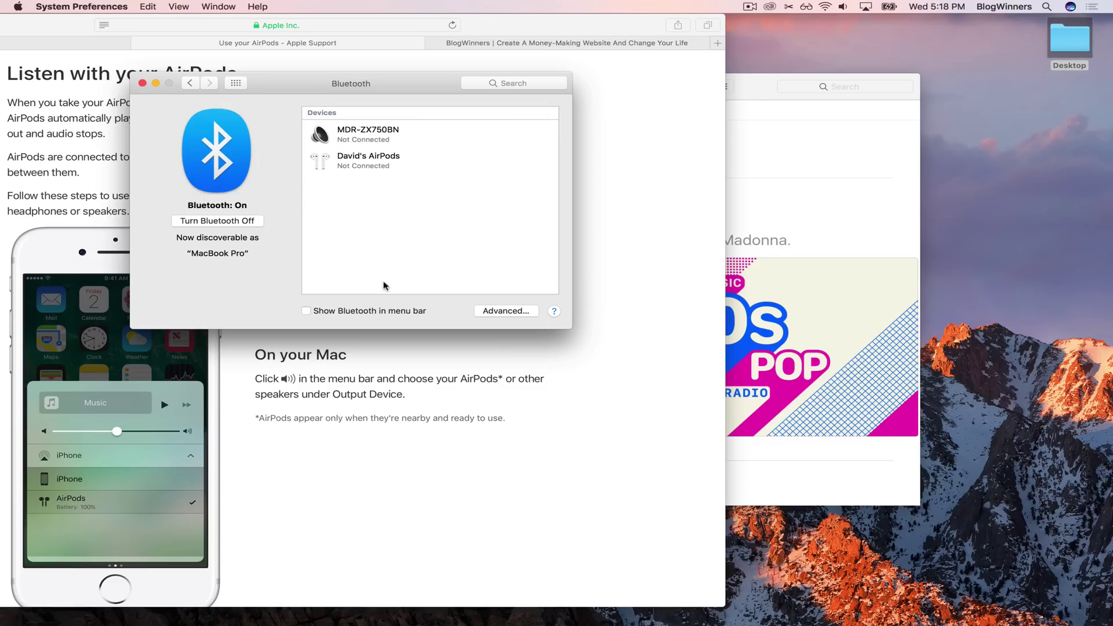
pyautogui.click(306, 311)
pyautogui.click(806, 9)
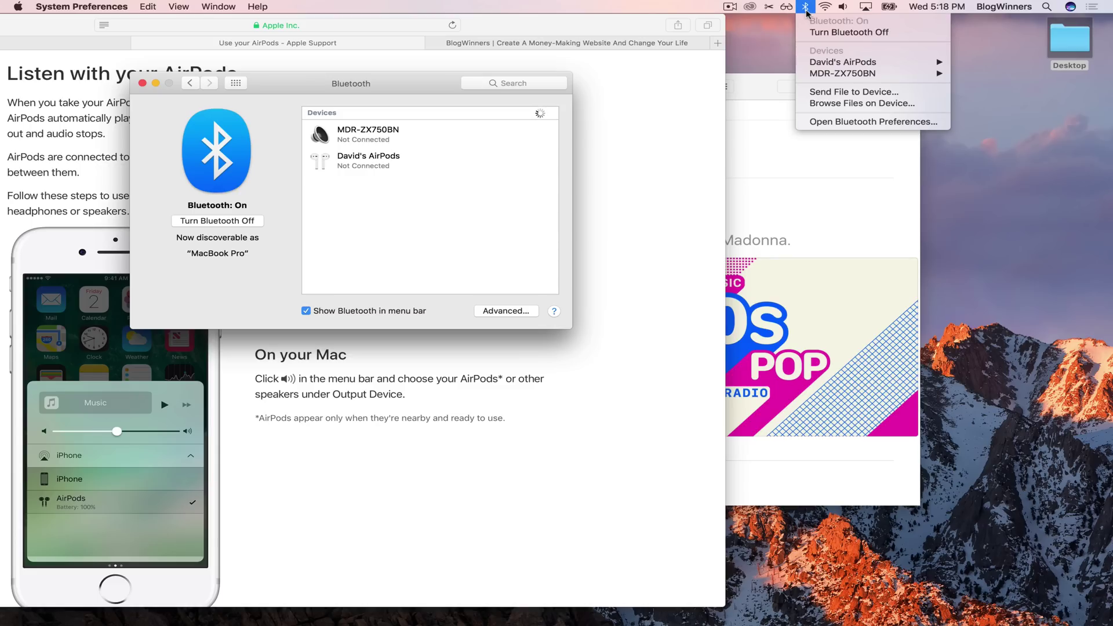
pyautogui.click(808, 8)
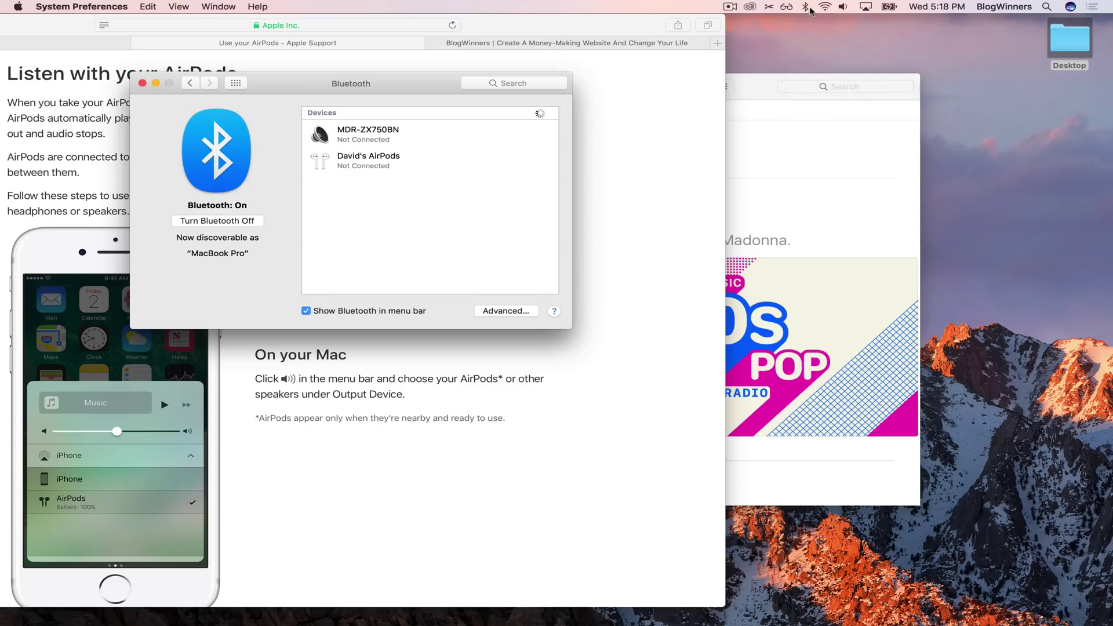
pyautogui.click(841, 8)
pyautogui.click(842, 8)
pyautogui.click(843, 7)
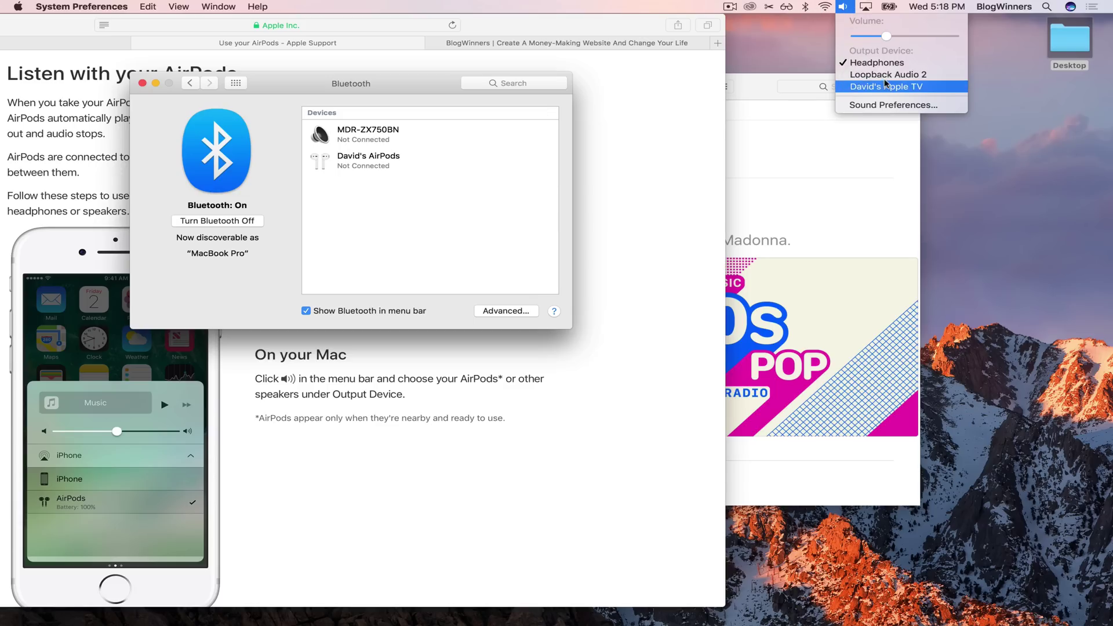
pyautogui.click(842, 7)
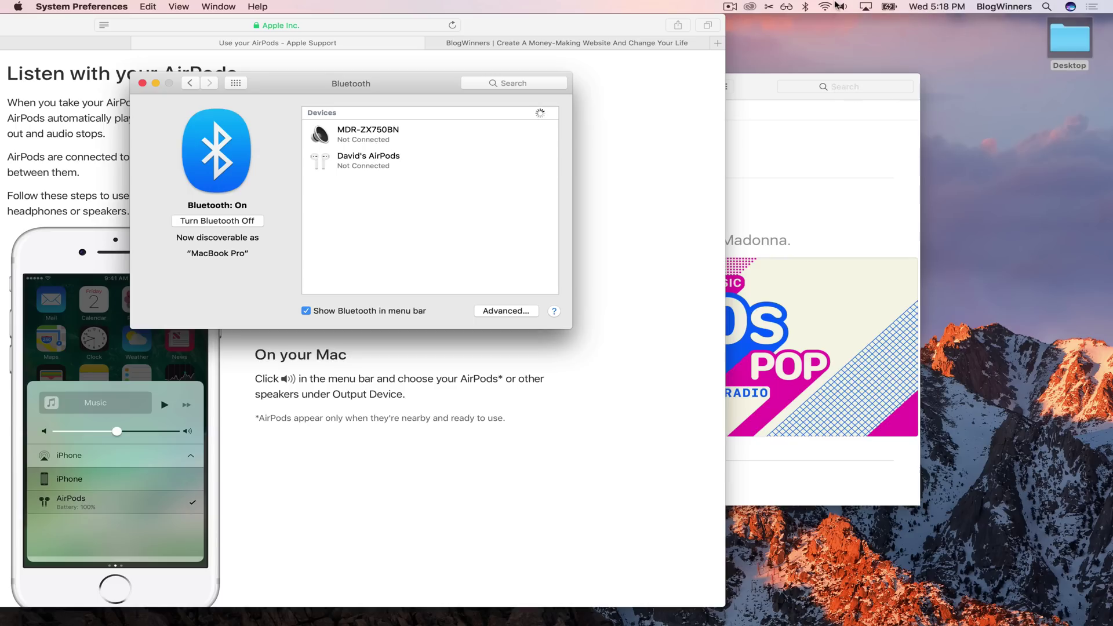
pyautogui.click(808, 7)
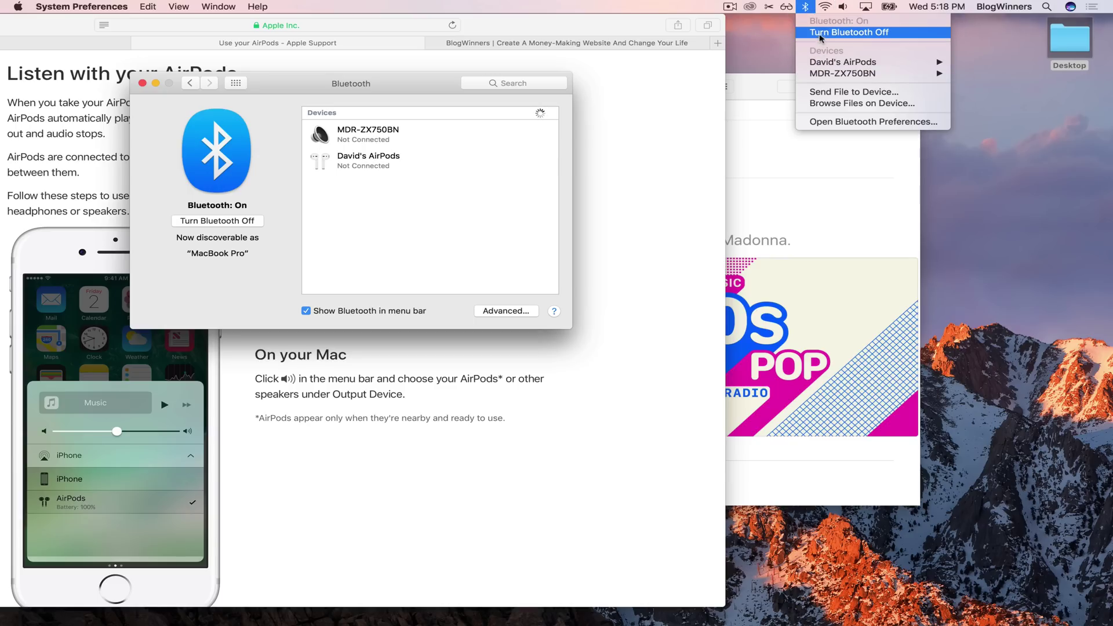
pyautogui.click(807, 7)
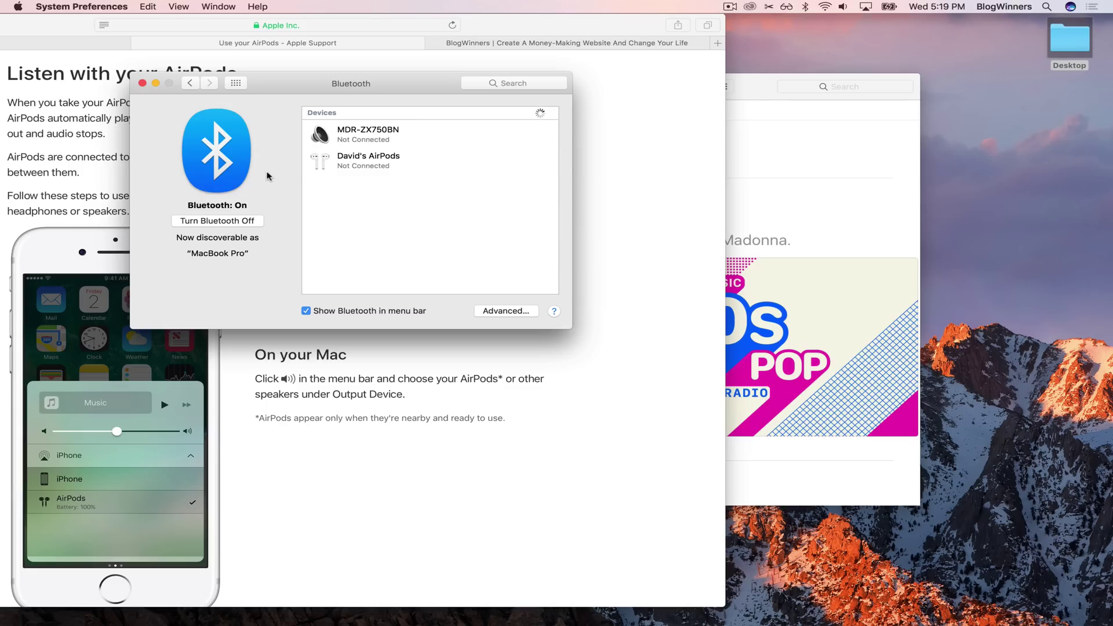
# - Quit System Preferences from its app menu
pyautogui.click(18, 7)
pyautogui.moveTo(81, 7)
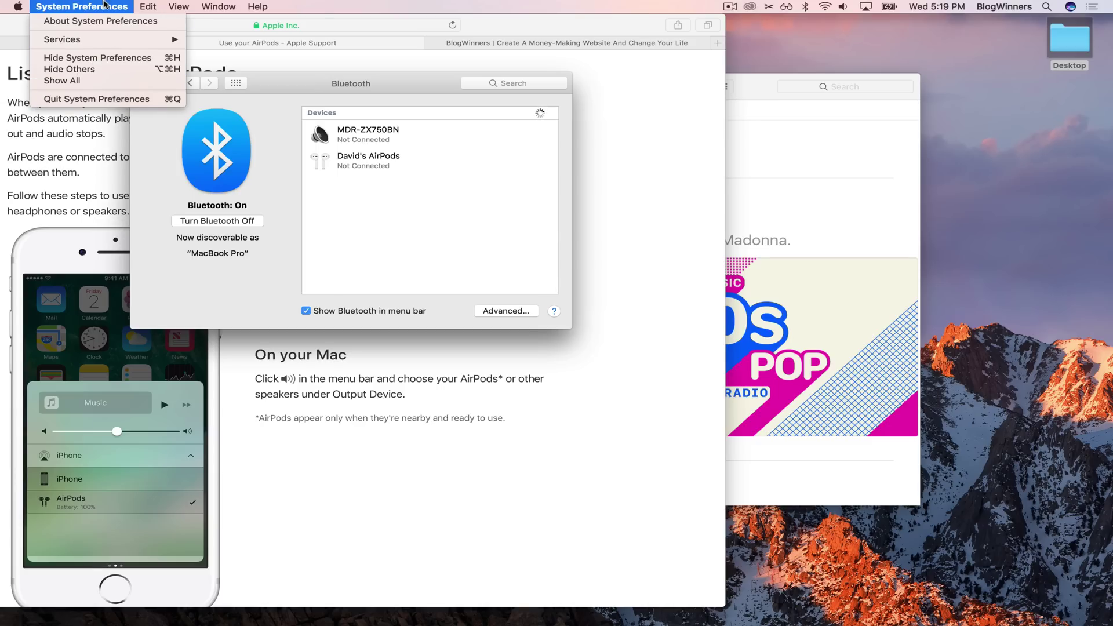
pyautogui.click(193, 141)
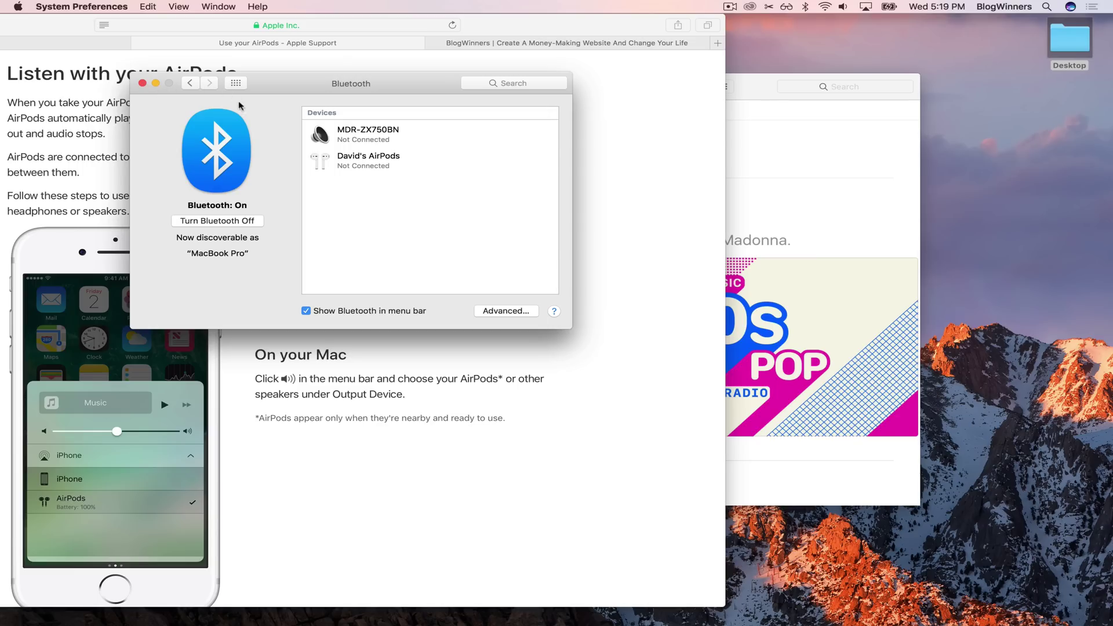
pyautogui.click(102, 8)
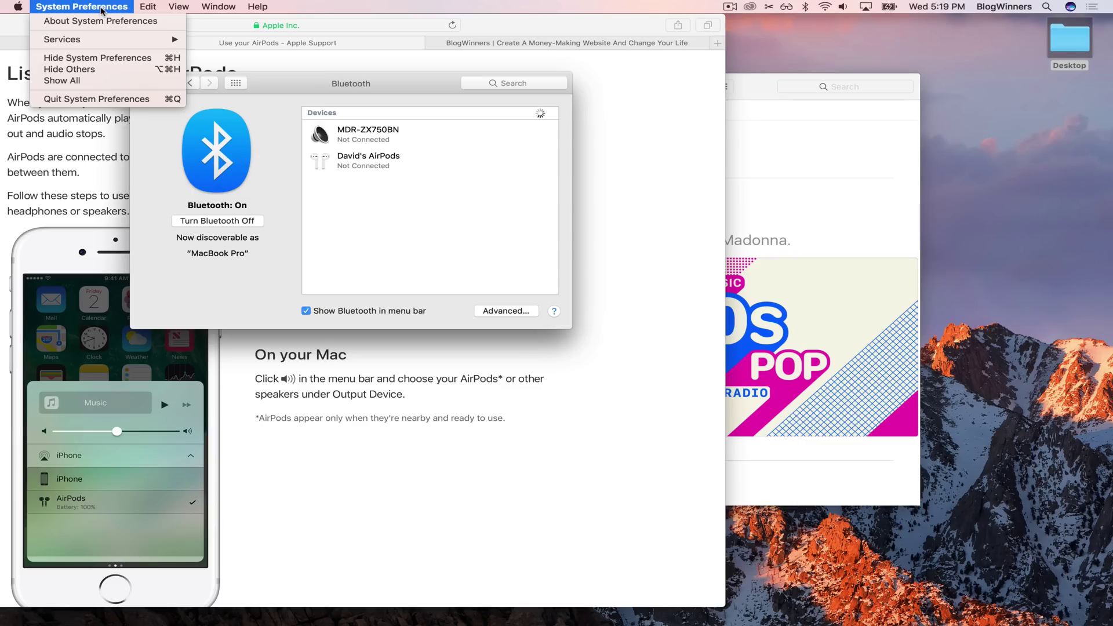
pyautogui.click(129, 101)
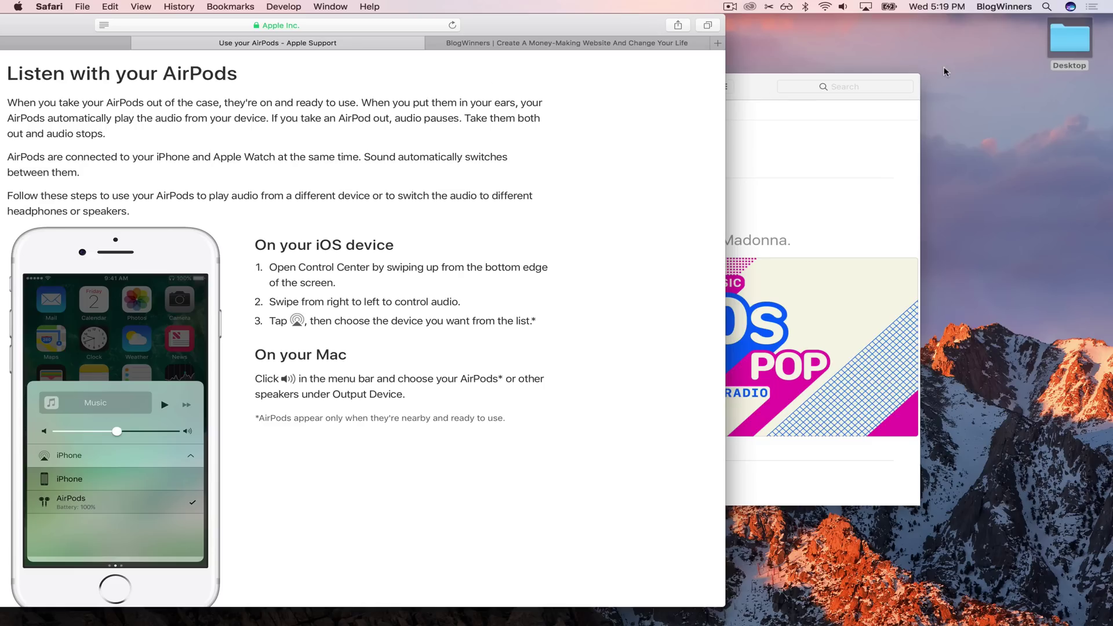
# - Connect the AirPods from the Bluetooth menu-bar menu
pyautogui.click(806, 7)
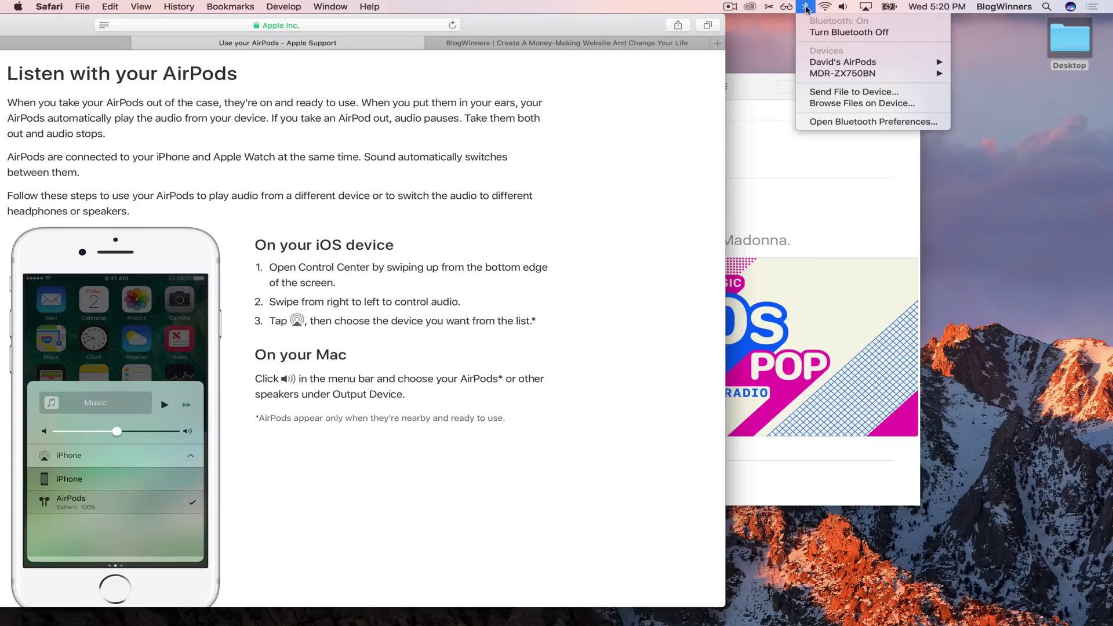
pyautogui.moveTo(848, 63)
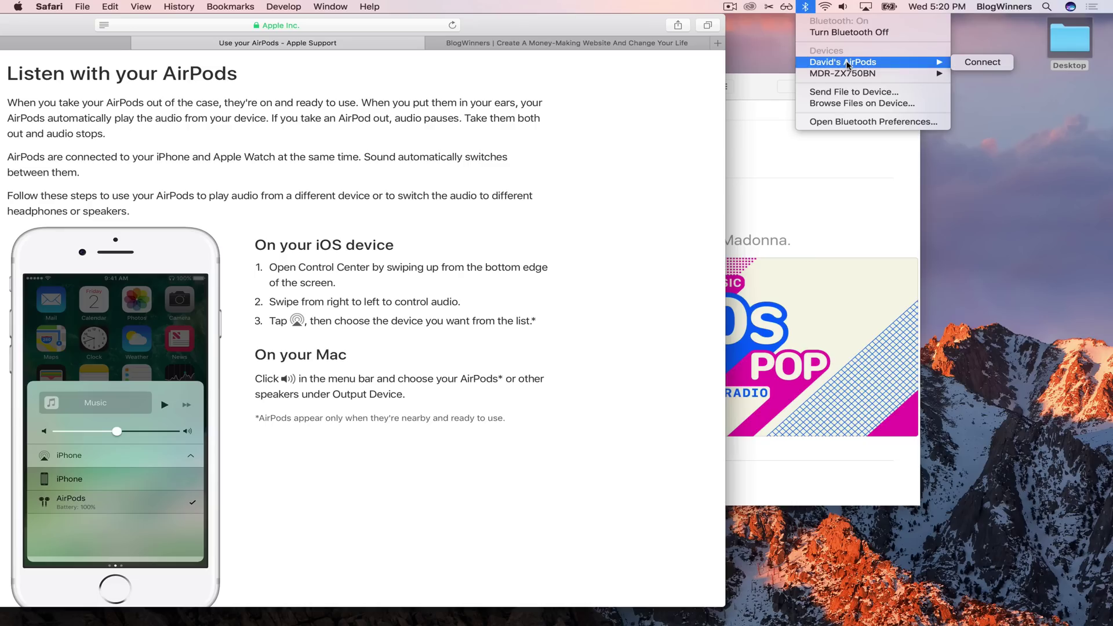
pyautogui.click(984, 62)
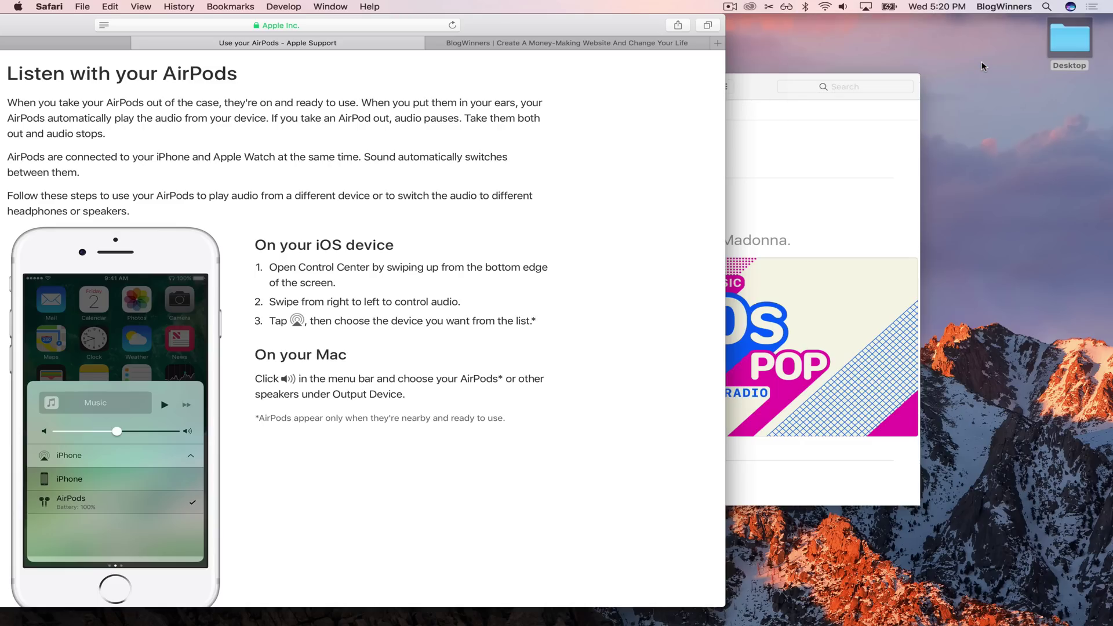